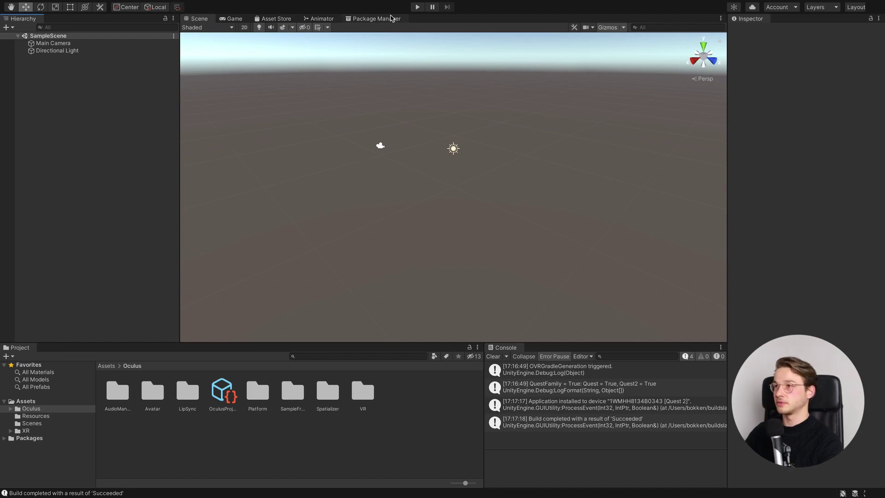
- Search the Unity Registry packages for "oculus" and view the details of the Oculus XR Plugin
{"action": "left_click", "coordinate": [391, 18]}
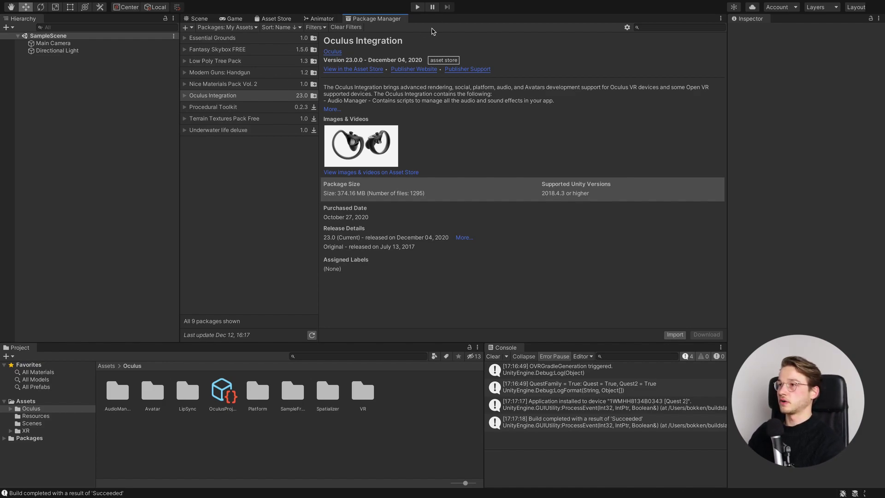
{"action": "left_click", "coordinate": [236, 28]}
{"action": "left_click", "coordinate": [222, 37]}
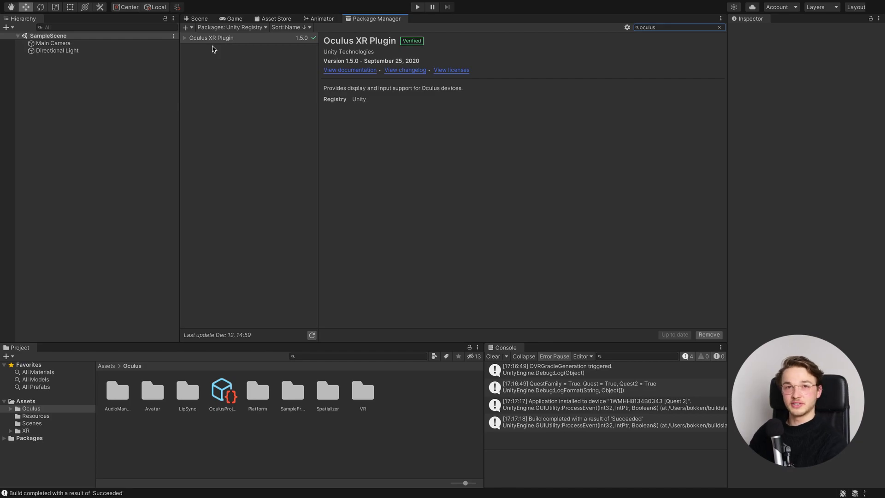
{"action": "left_click", "coordinate": [219, 40]}
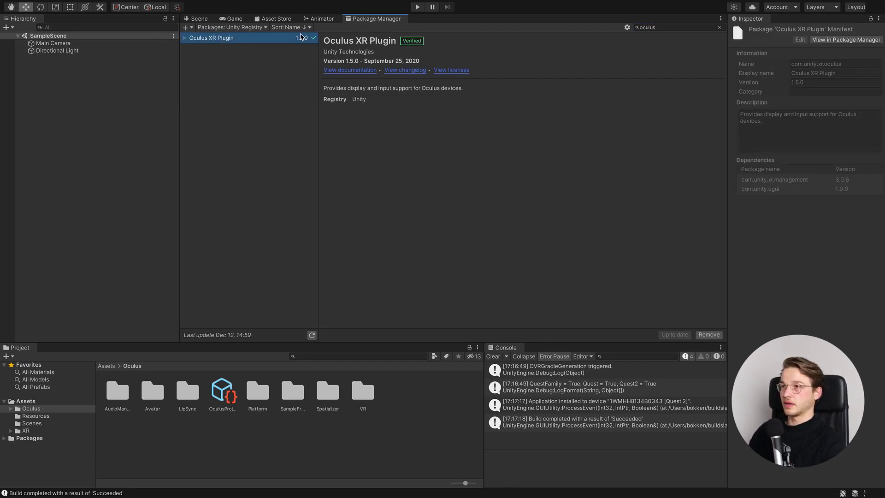
- Find Oculus Integration on the Asset Store website by searching "oculus integration" and open the asset in Unity
{"action": "left_click", "coordinate": [278, 19]}
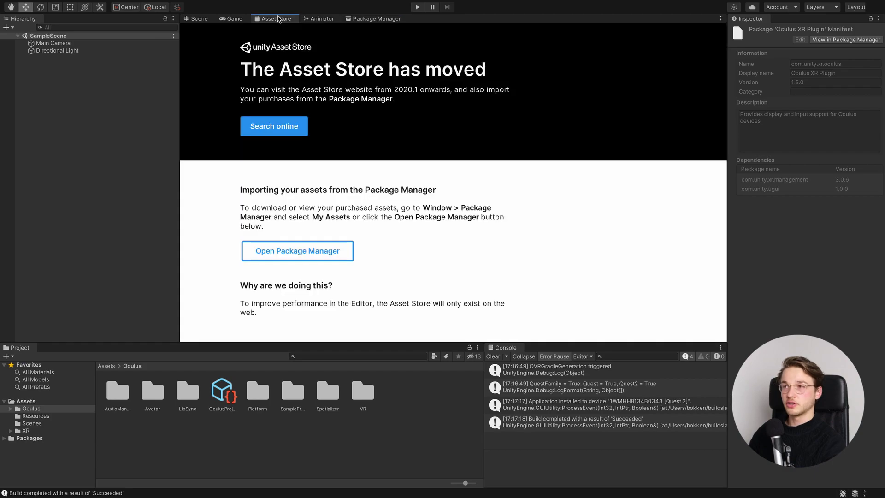
{"action": "left_click", "coordinate": [274, 124]}
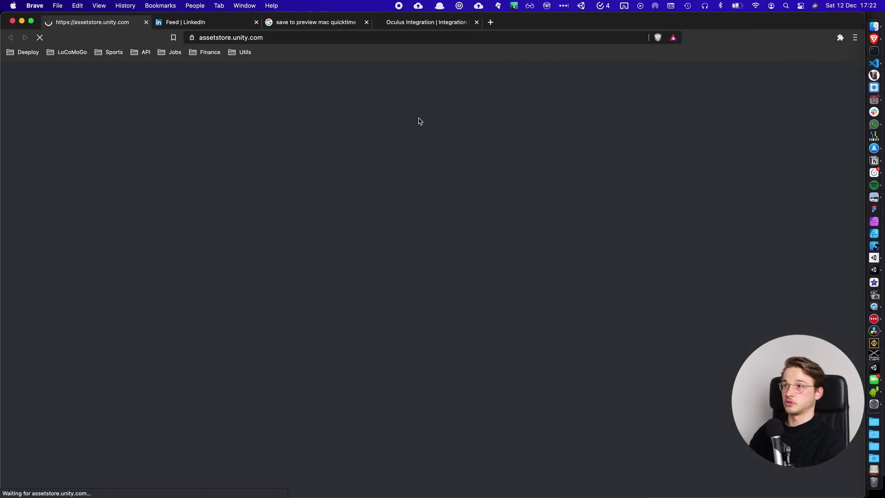
{"action": "type", "text": "s integration"}
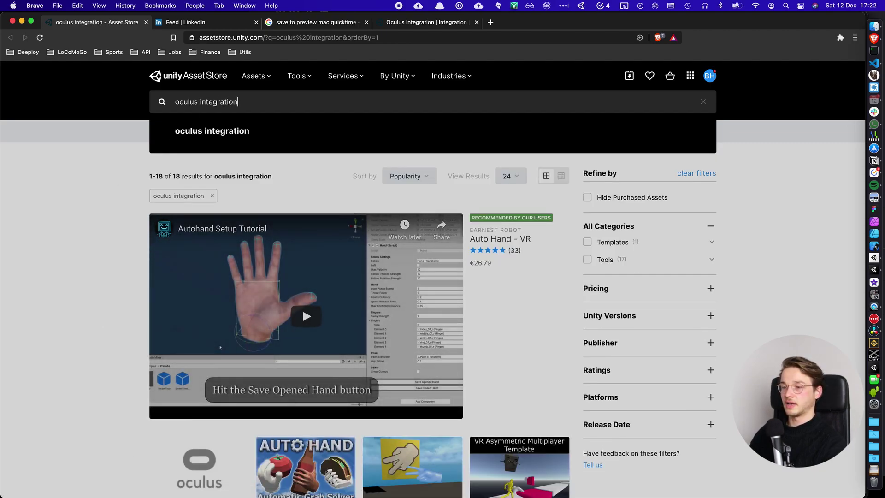
{"action": "left_click", "coordinate": [206, 467]}
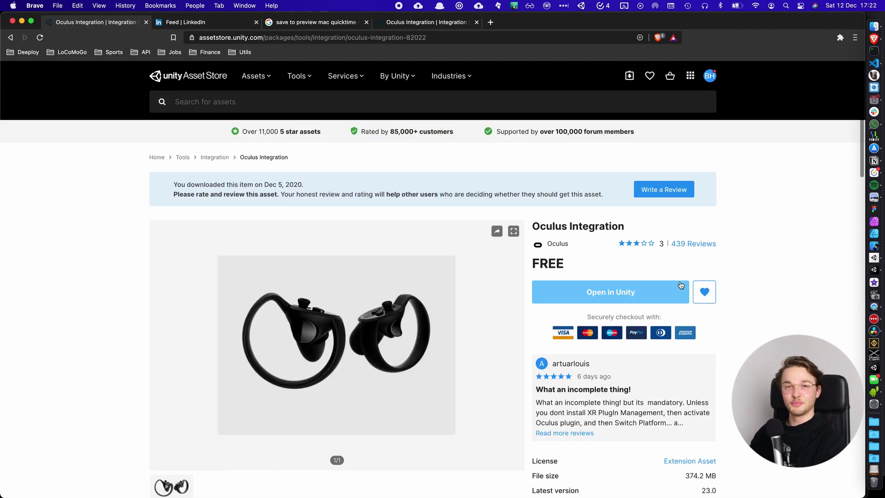
{"action": "left_click", "coordinate": [641, 287]}
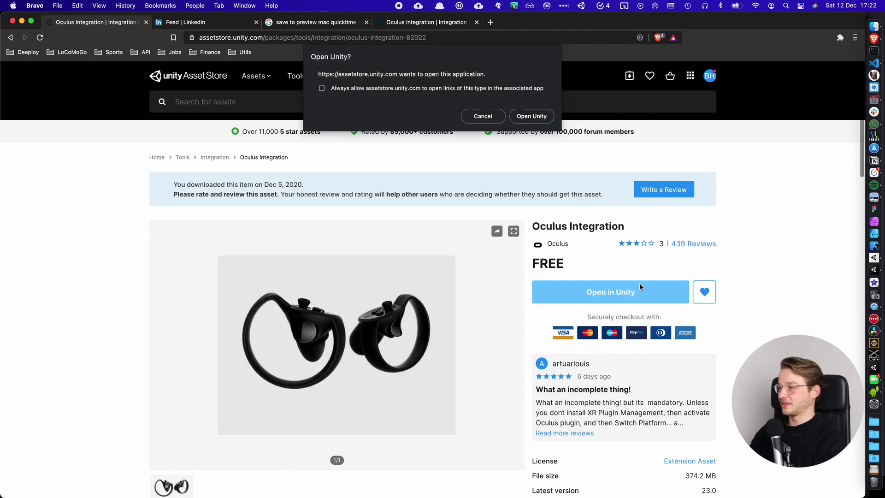
{"action": "left_click", "coordinate": [533, 115]}
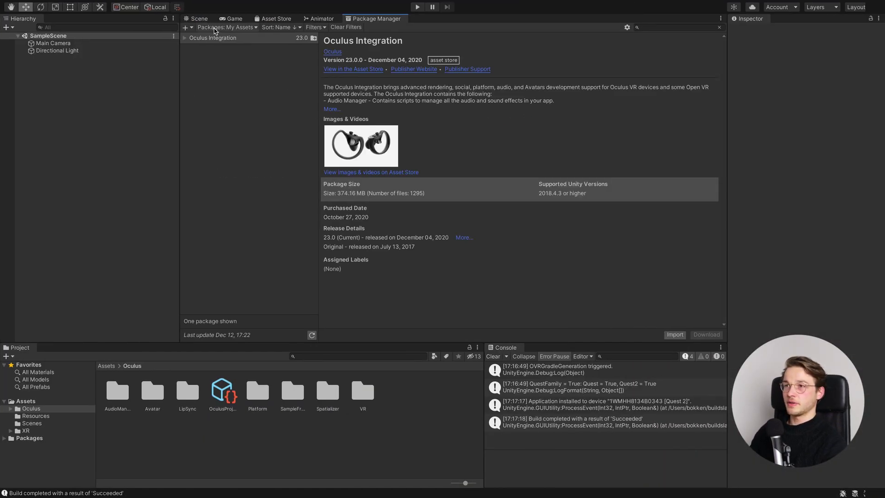
- Review the files offered for import by the Oculus Integration package under My Assets, and close the import window without importing
{"action": "left_click", "coordinate": [213, 28]}
{"action": "left_click", "coordinate": [218, 60]}
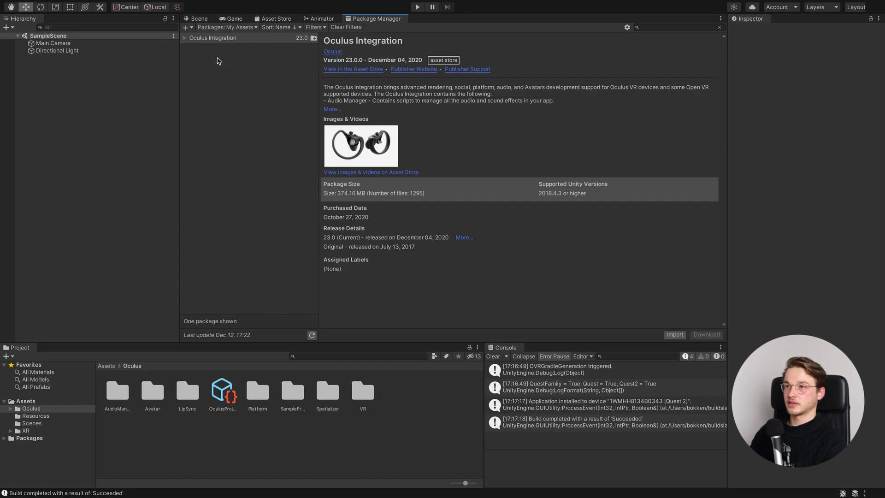
{"action": "left_click", "coordinate": [198, 39]}
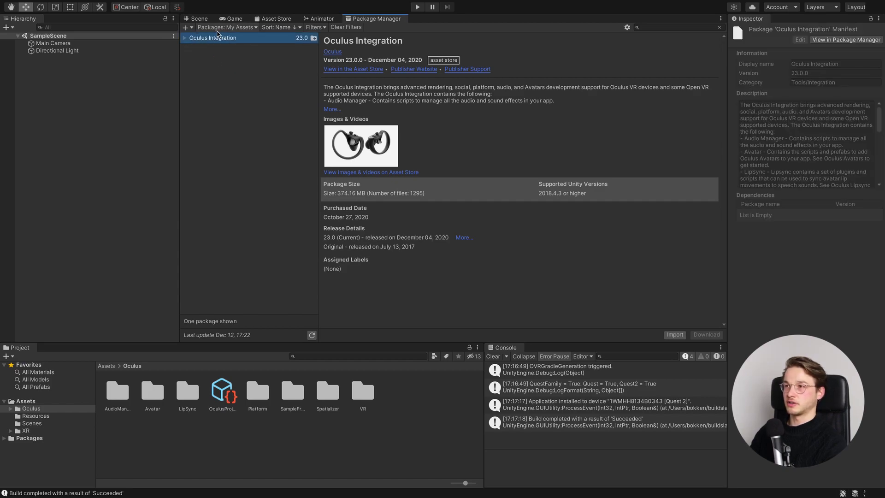
{"action": "left_click", "coordinate": [676, 334]}
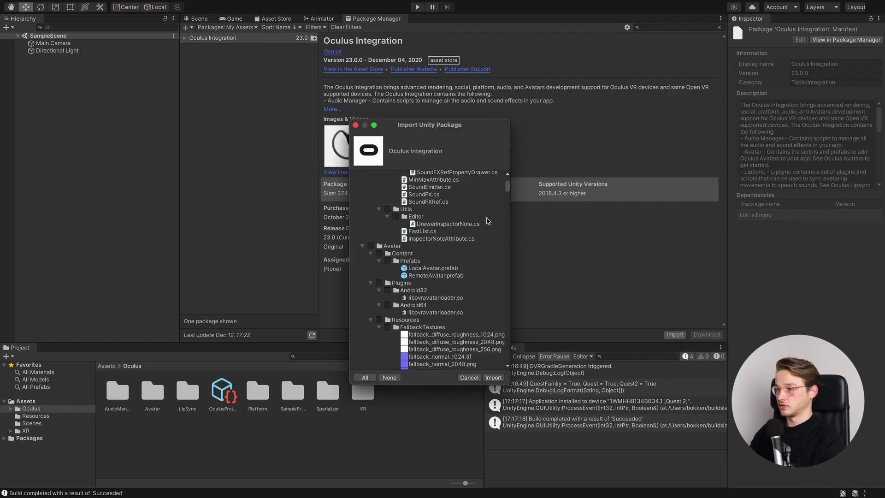
{"action": "left_click", "coordinate": [356, 125]}
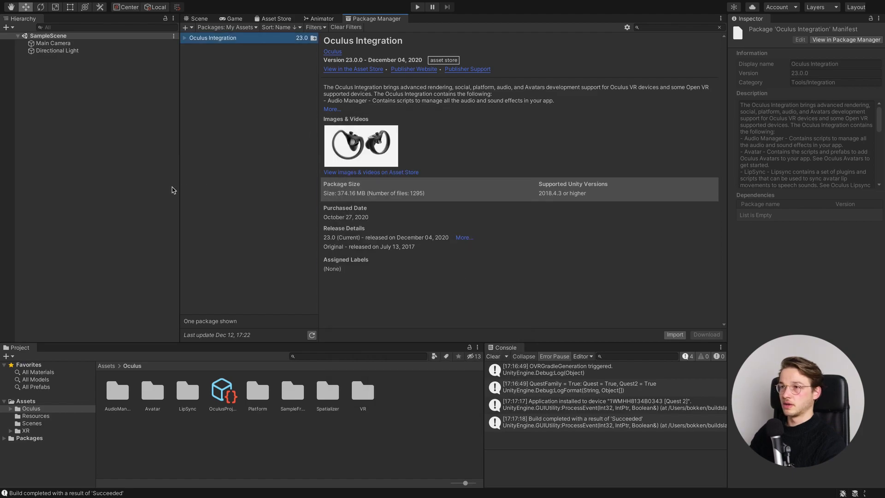
- Examine the subfolders of the imported Oculus assets folder, from AudioManager, Avatar and LipSync through SampleFramework, Spatializer and VR
{"action": "left_click", "coordinate": [37, 409]}
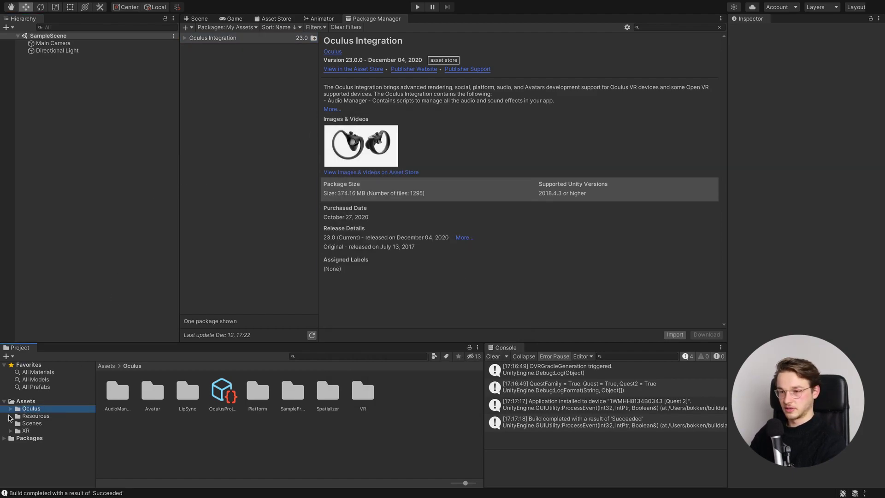
{"action": "left_click", "coordinate": [10, 410]}
{"action": "left_click", "coordinate": [42, 409]}
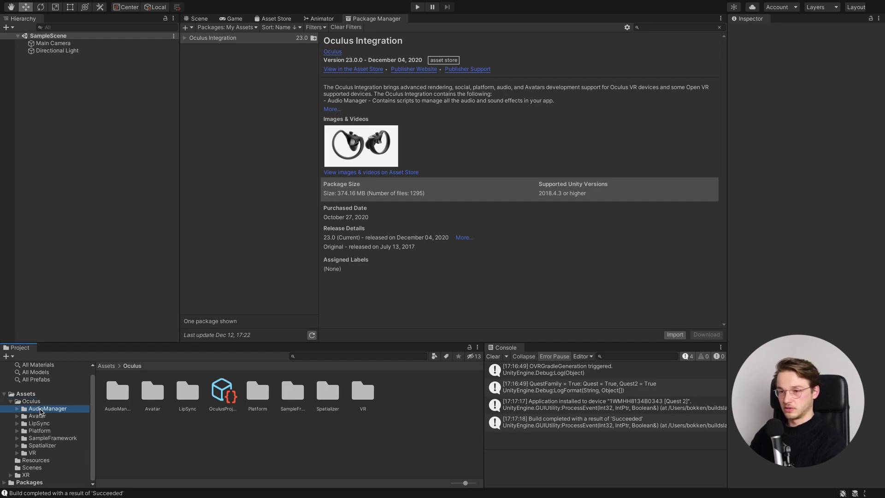
{"action": "left_click", "coordinate": [41, 416]}
{"action": "left_click", "coordinate": [40, 423]}
{"action": "left_click", "coordinate": [46, 438]}
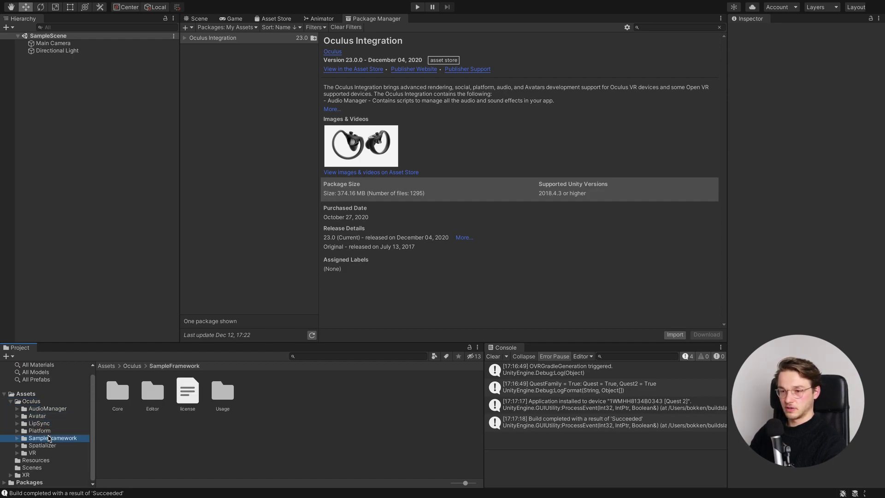
{"action": "left_click", "coordinate": [49, 431]}
{"action": "left_click", "coordinate": [51, 446]}
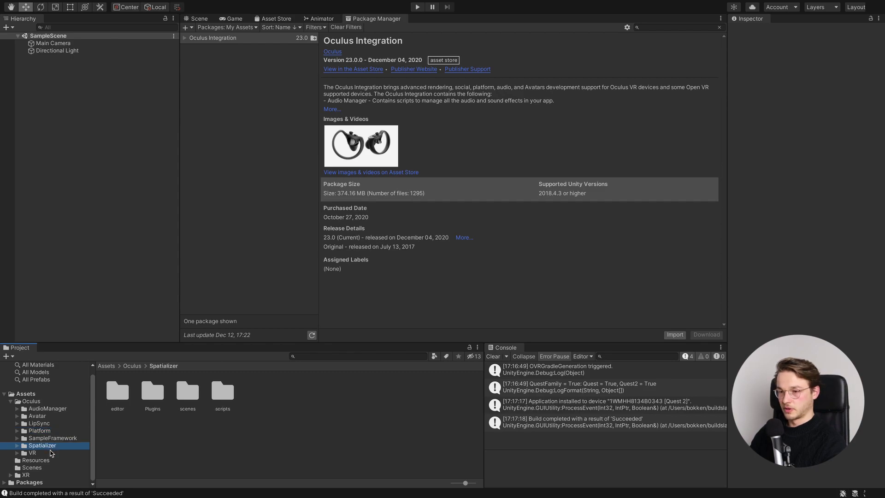
{"action": "left_click", "coordinate": [50, 452]}
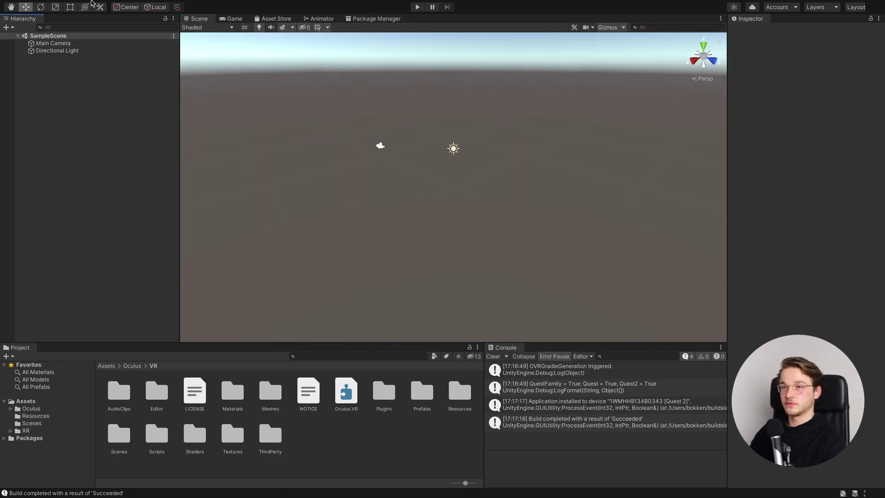
- Check the Android platform and its texture compression options in the Build Settings
{"action": "mouse_move", "coordinate": [92, 3]}
{"action": "left_click", "coordinate": [58, 6]}
{"action": "left_click", "coordinate": [72, 105]}
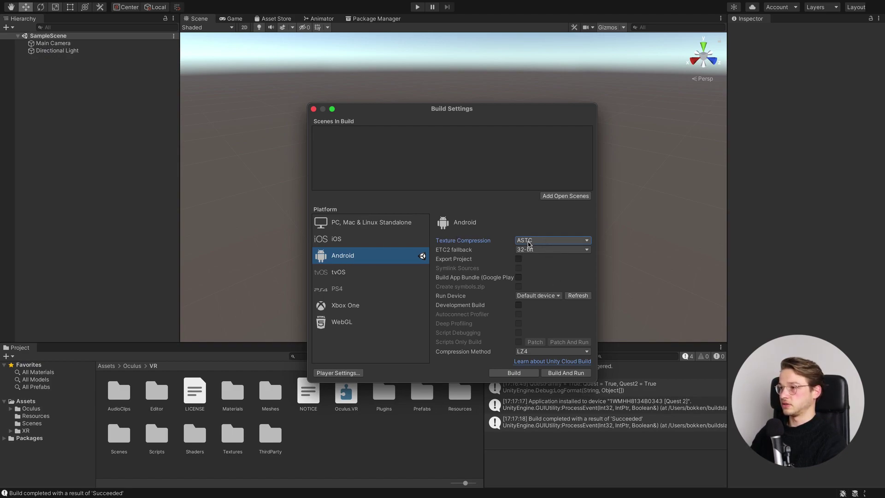
{"action": "left_click", "coordinate": [528, 241]}
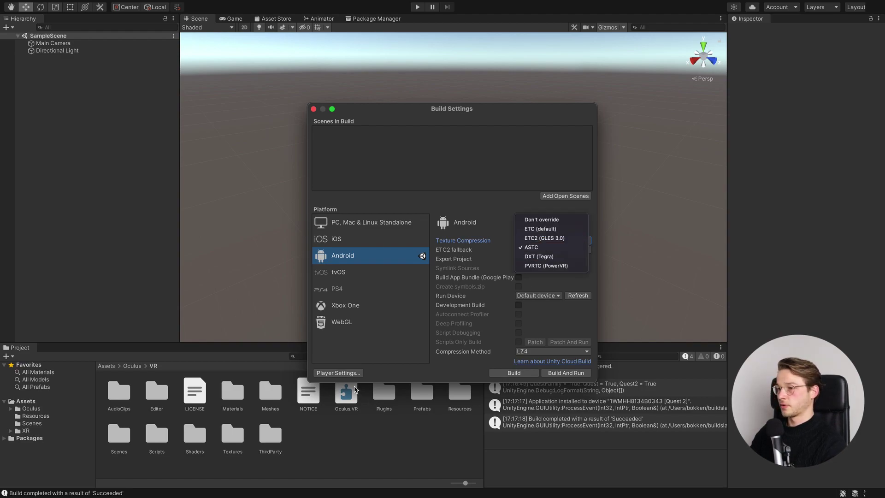
{"action": "left_click", "coordinate": [351, 373]}
- Review the Android plug-in providers under XR Plug-in Management and the Android Player settings
{"action": "left_click", "coordinate": [350, 372]}
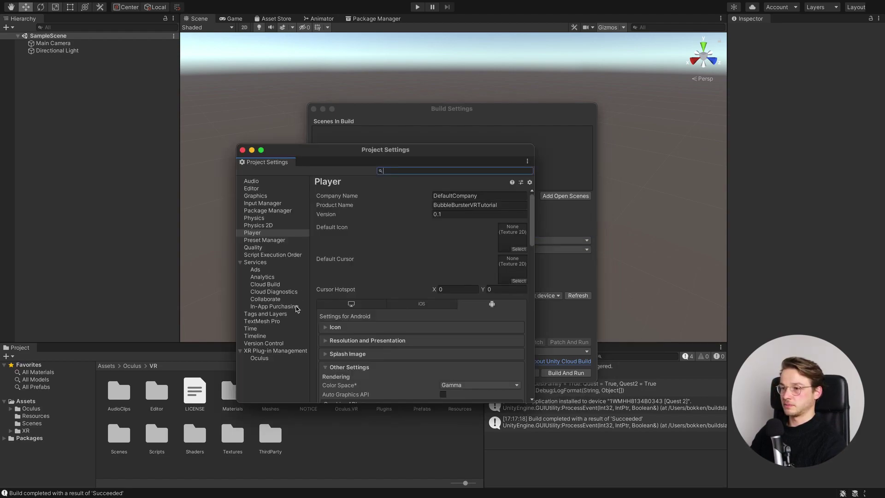
{"action": "left_click", "coordinate": [272, 351]}
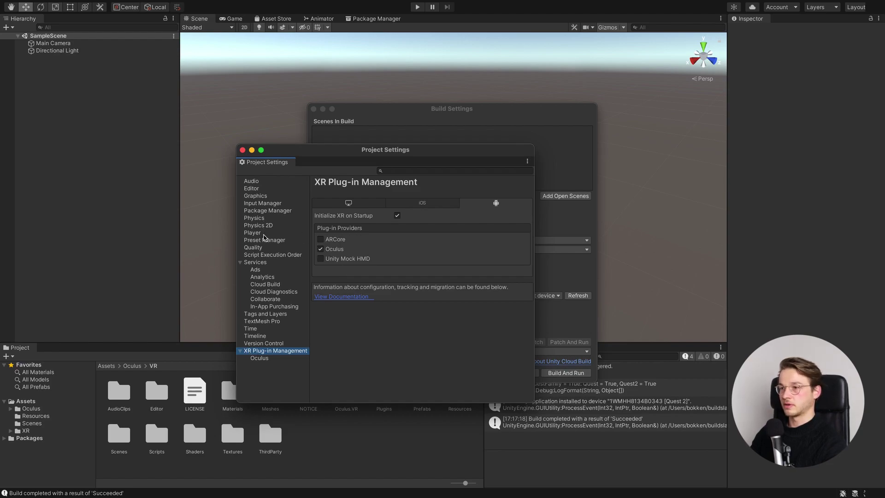
{"action": "left_click", "coordinate": [257, 233]}
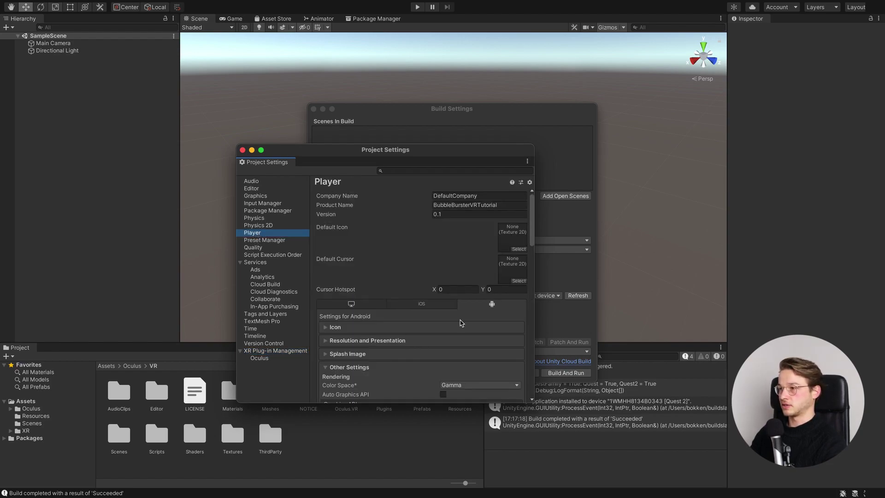
{"action": "scroll", "coordinate": [461, 323], "scroll_direction": "down", "scroll_amount": 10}
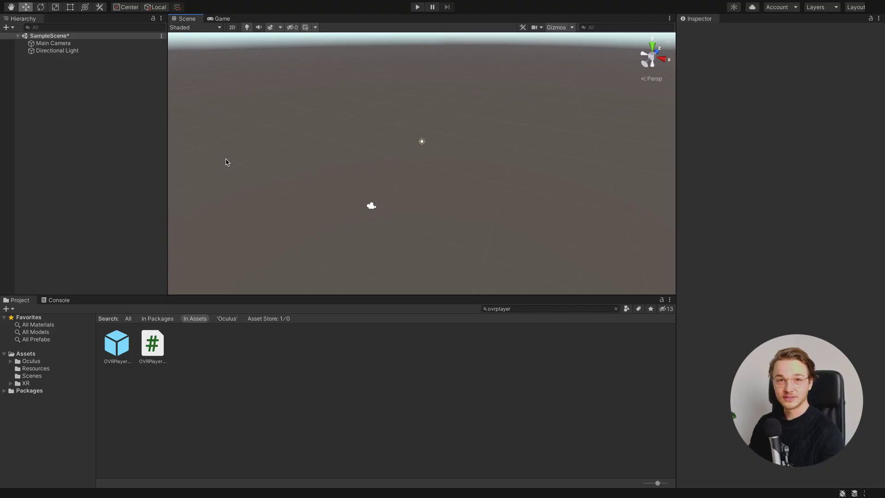
- Add a plane to the scene and scale it up uniformly into a large floor
{"action": "left_click", "coordinate": [77, 94]}
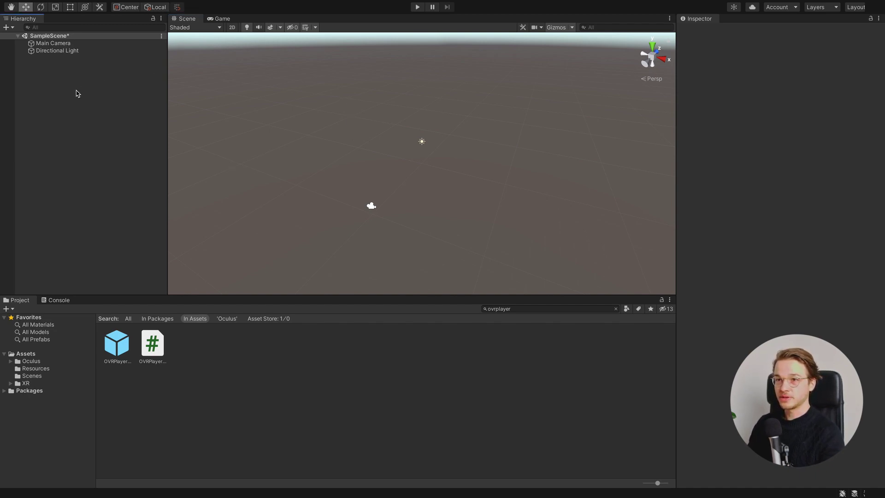
{"action": "right_click", "coordinate": [78, 94]}
{"action": "mouse_move", "coordinate": [111, 201]}
{"action": "left_click", "coordinate": [159, 242]}
{"action": "key", "text": "r"}
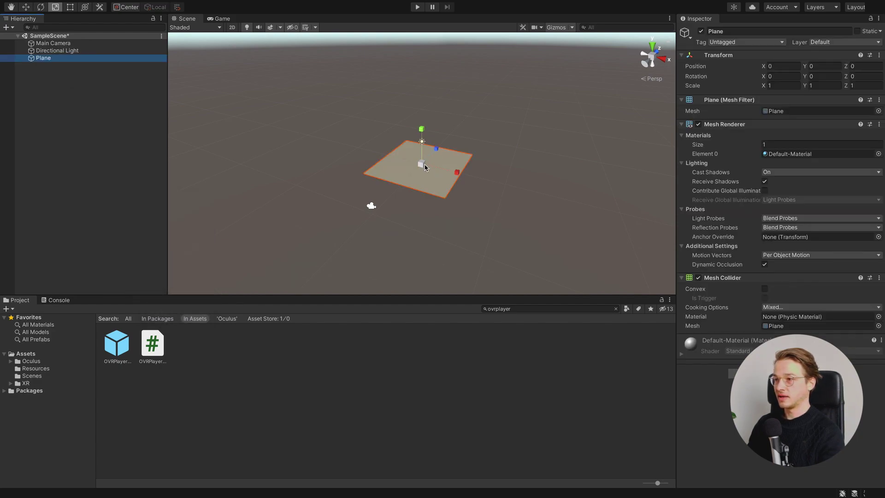
{"action": "left_click_drag", "start_coordinate": [425, 168], "coordinate": [623, 222]}
- Add a cube 3D object to the scene
{"action": "left_click", "coordinate": [92, 108]}
{"action": "right_click", "coordinate": [92, 108]}
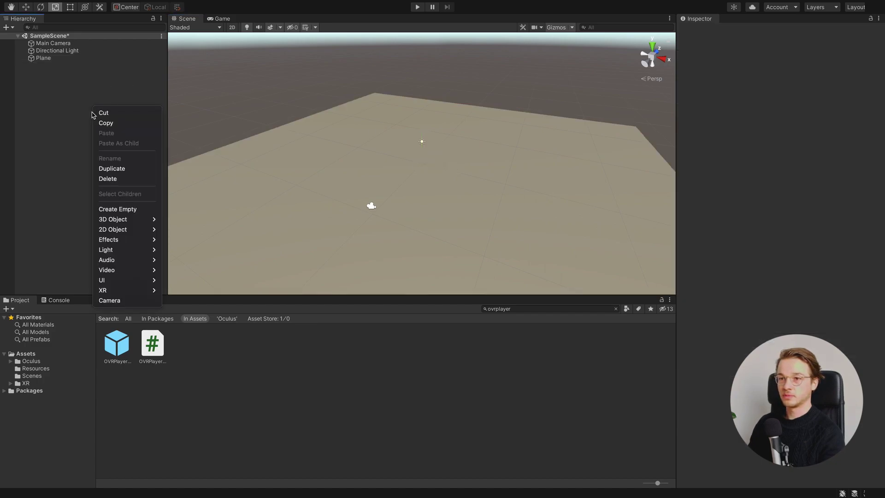
{"action": "mouse_move", "coordinate": [135, 216]}
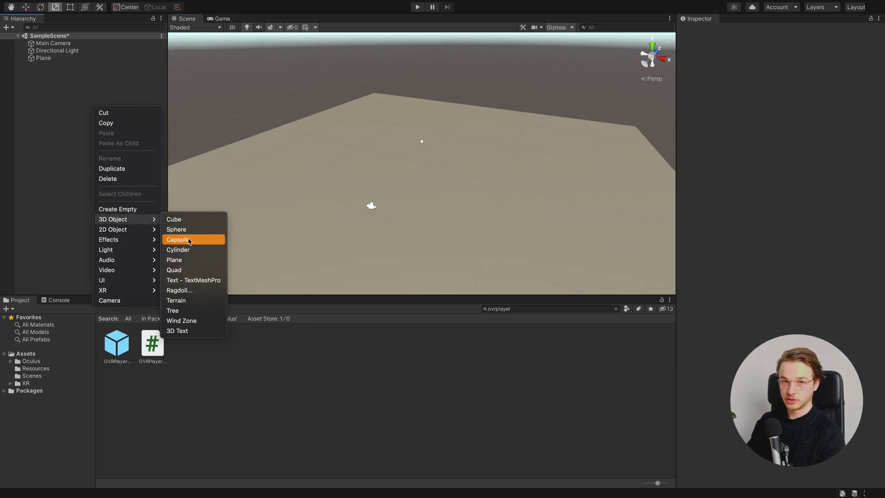
{"action": "left_click", "coordinate": [189, 220]}
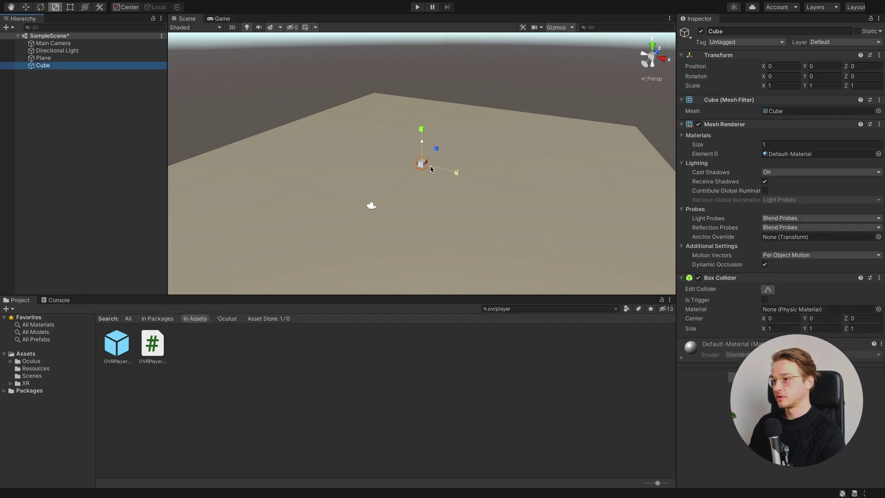
- Scale the cube to about 2.25 × 0.73 × 0.73 and raise it to about Y 0.47 above the plane
{"action": "double_click", "coordinate": [44, 66]}
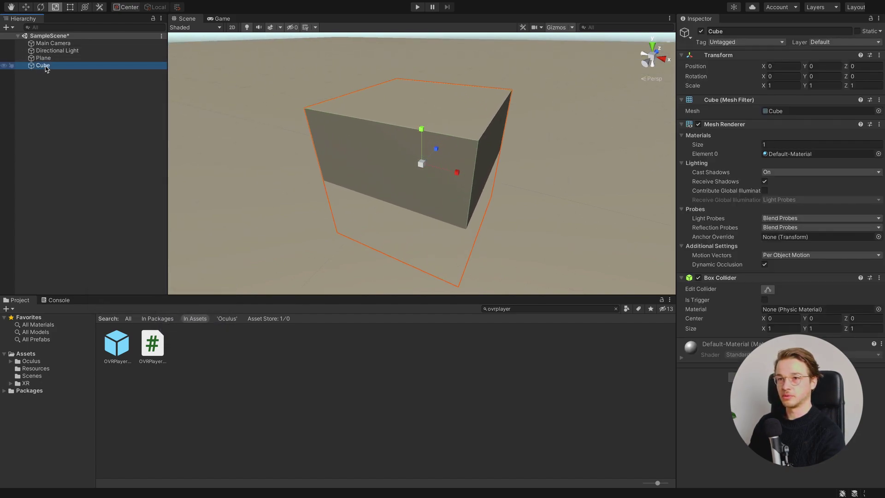
{"action": "scroll", "coordinate": [464, 200], "scroll_direction": "down", "scroll_amount": 5}
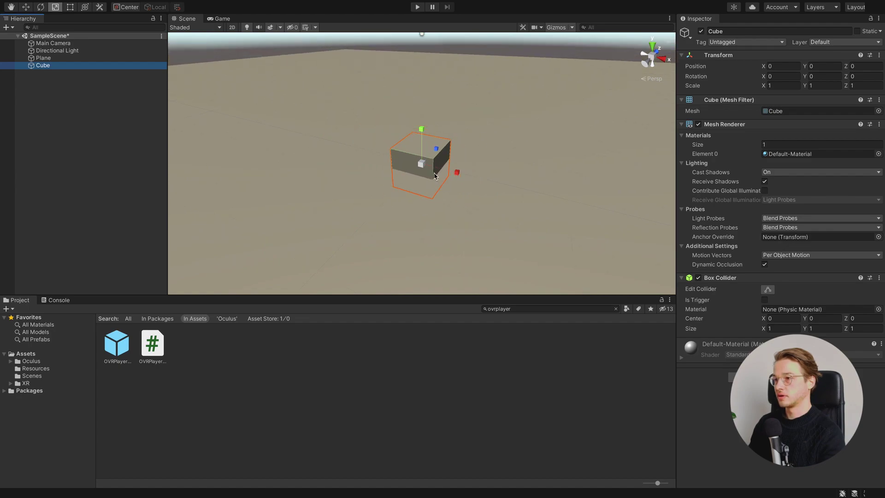
{"action": "left_click_drag", "start_coordinate": [455, 175], "coordinate": [420, 117]}
{"action": "key", "text": "w"}
{"action": "key", "text": "r"}
{"action": "key", "text": "w"}
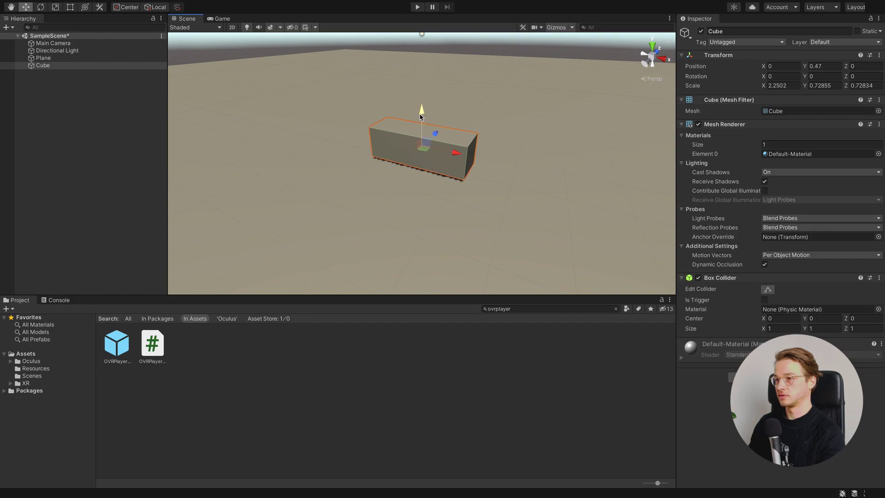
- Create a folder named Materials inside the Assets folder
{"action": "left_click", "coordinate": [169, 386]}
{"action": "left_click", "coordinate": [28, 356]}
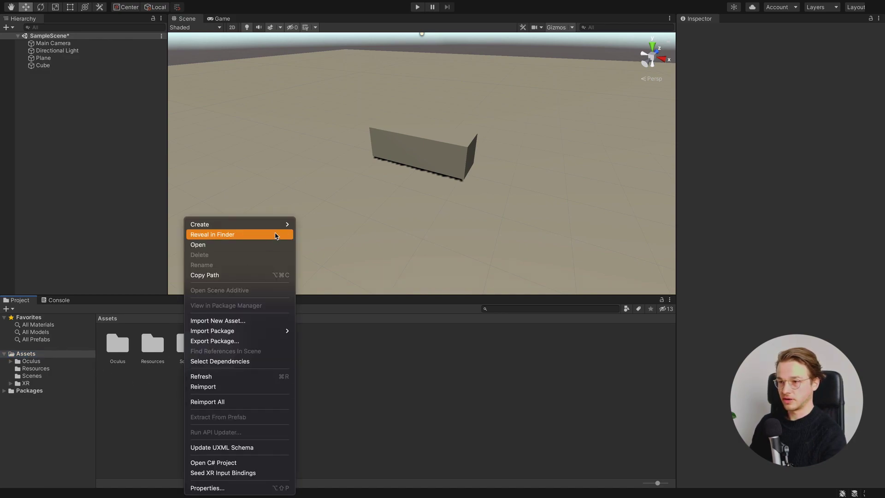
{"action": "mouse_move", "coordinate": [258, 224]}
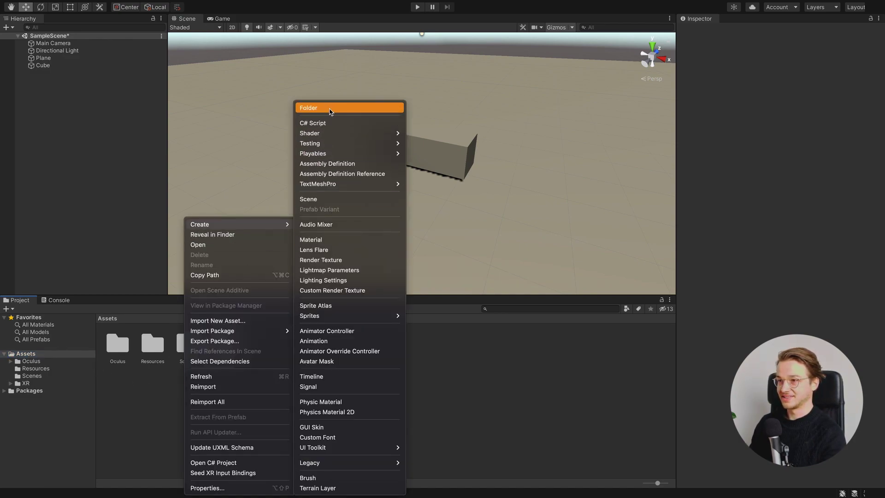
{"action": "left_click", "coordinate": [328, 109]}
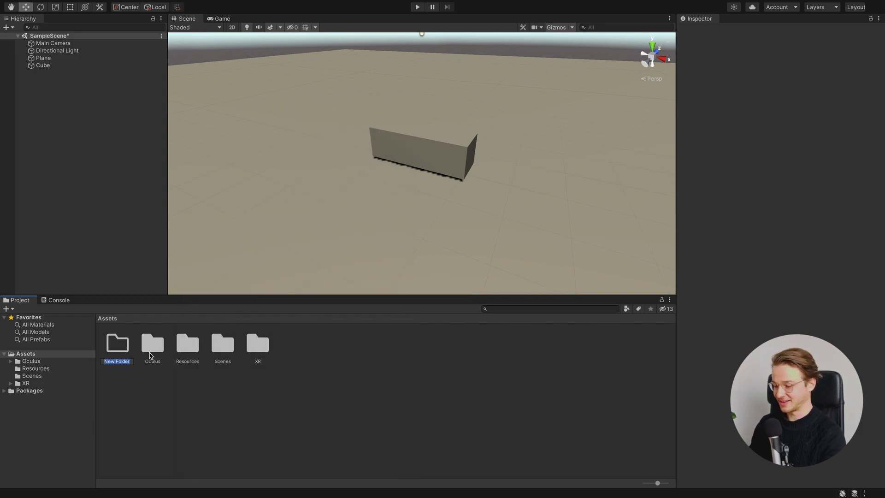
{"action": "type", "text": "Mater"}
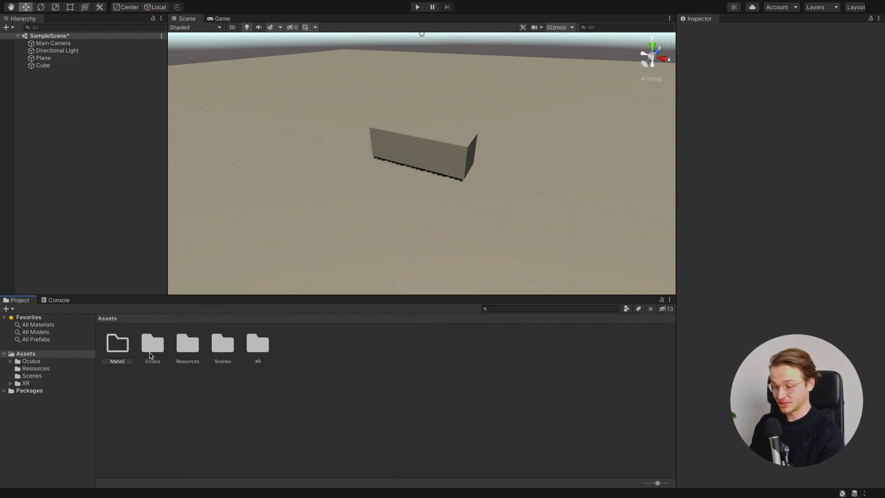
{"action": "type", "text": "ials"}
{"action": "key", "text": "Return"}
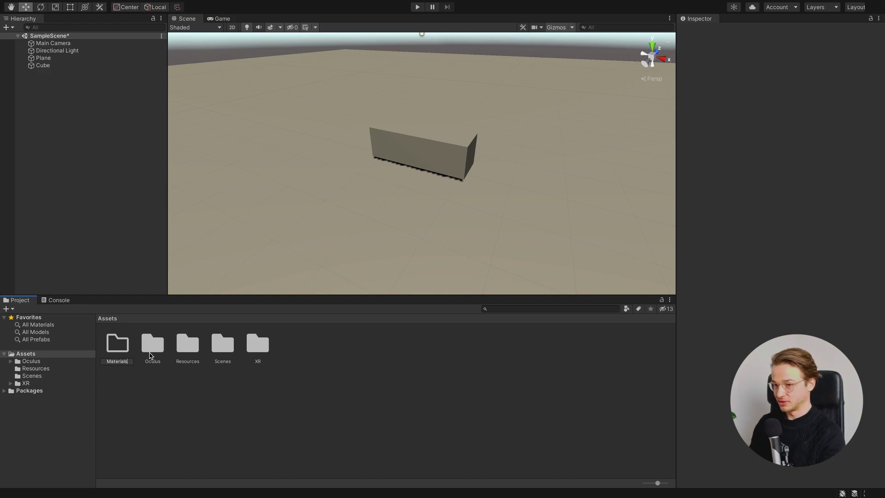
- Create a new material in the Materials folder and set its albedo to green (13CB23)
{"action": "double_click", "coordinate": [122, 348]}
{"action": "right_click", "coordinate": [122, 348]}
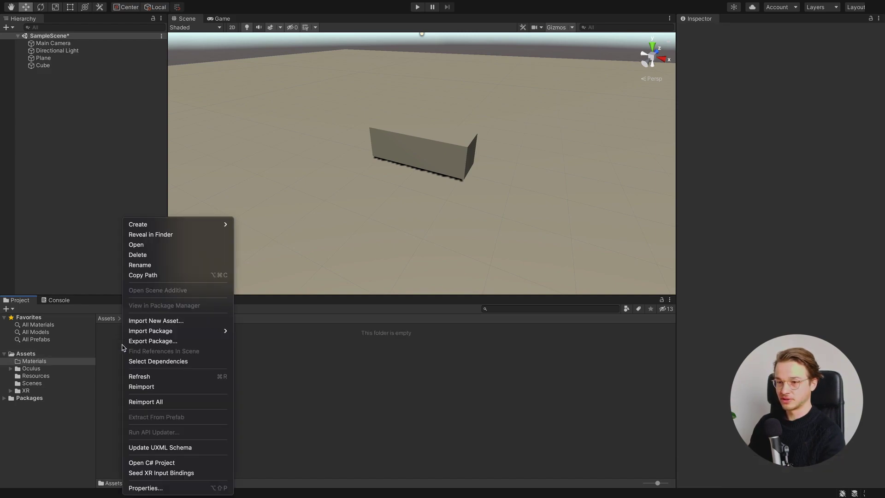
{"action": "mouse_move", "coordinate": [199, 224]}
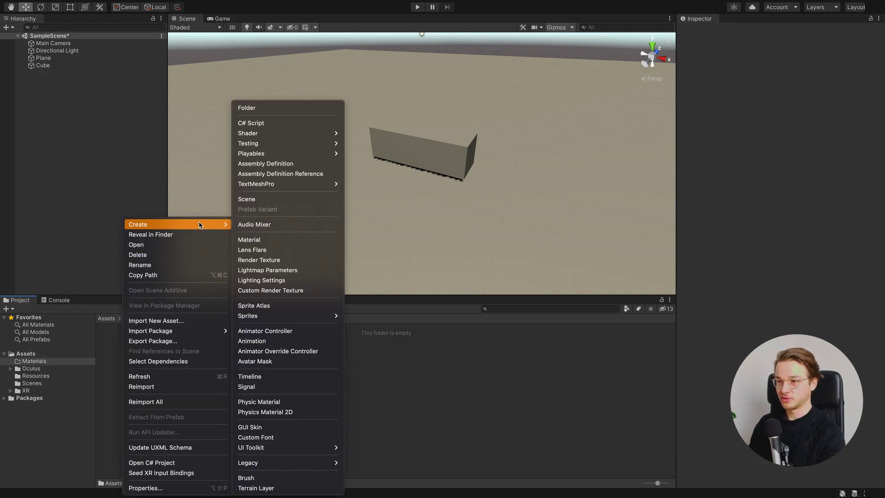
{"action": "left_click", "coordinate": [272, 240]}
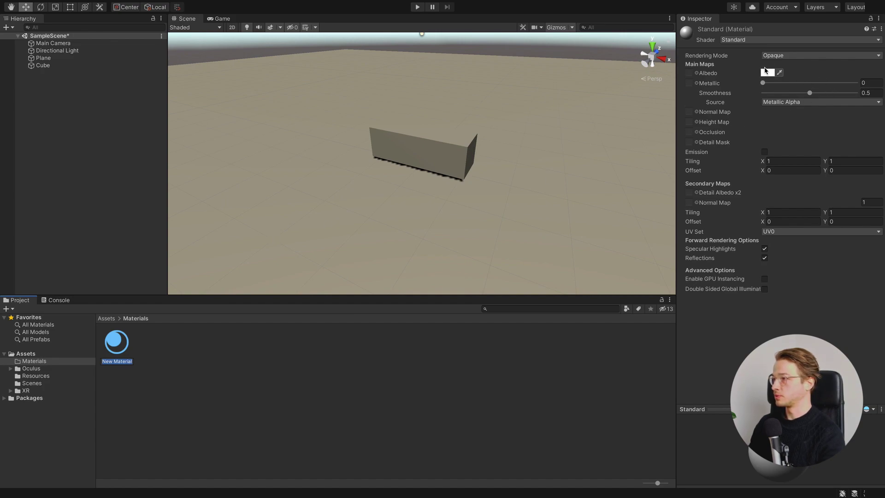
{"action": "left_click", "coordinate": [770, 73]}
{"action": "left_click_drag", "start_coordinate": [826, 130], "coordinate": [842, 128]}
{"action": "left_click_drag", "start_coordinate": [811, 98], "coordinate": [797, 106]}
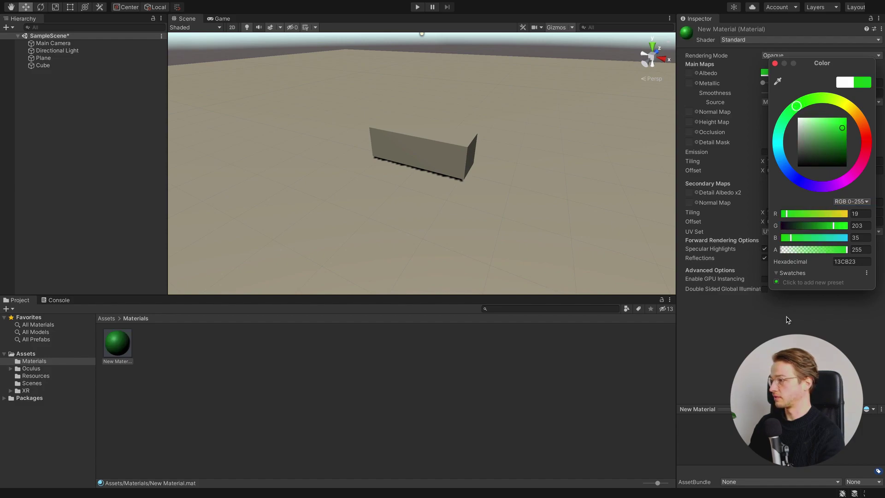
- Rename the green material as GrassMaterial
{"action": "left_click", "coordinate": [246, 361]}
{"action": "left_click", "coordinate": [124, 343]}
{"action": "key", "text": "Return"}
{"action": "type", "text": "GrassMaterial"}
{"action": "key", "text": "Return"}
{"action": "left_click", "coordinate": [256, 366]}
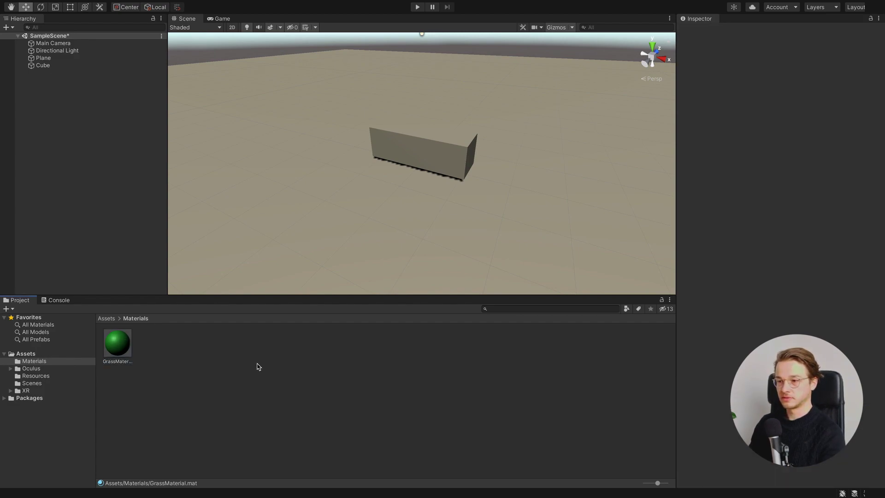
- Create a second material in the Materials folder
{"action": "right_click", "coordinate": [257, 366]}
{"action": "mouse_move", "coordinate": [313, 224]}
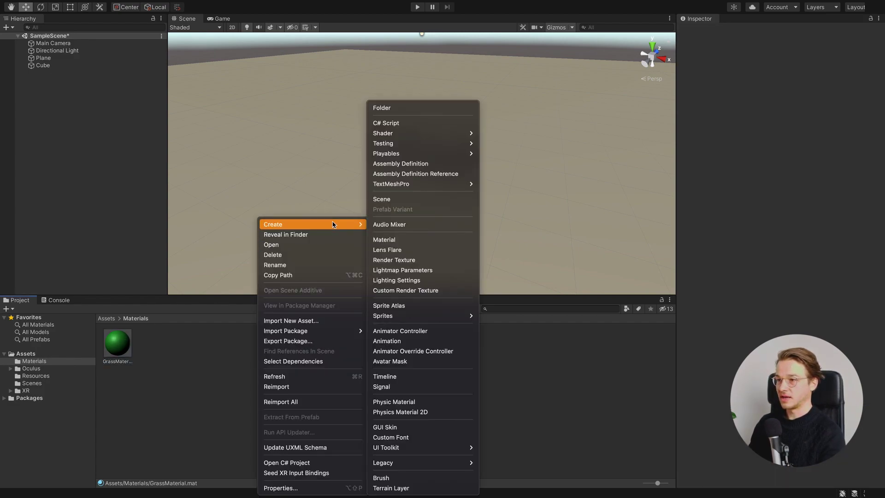
{"action": "left_click", "coordinate": [433, 240]}
- Try to set the second material's albedo to an orange-red colour
{"action": "left_click", "coordinate": [768, 72]}
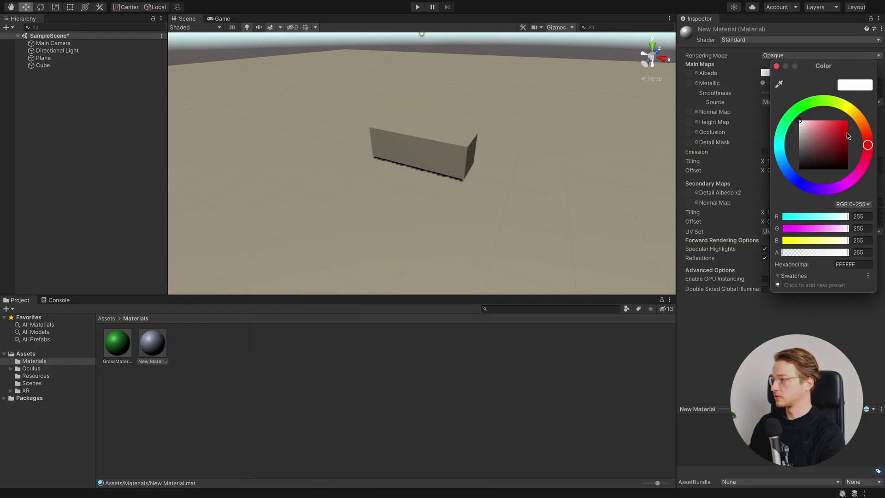
{"action": "left_click", "coordinate": [866, 131]}
{"action": "left_click_drag", "start_coordinate": [839, 132], "coordinate": [840, 141]}
{"action": "left_click", "coordinate": [445, 330]}
- Rename the second material as BoxMaterial
{"action": "left_click", "coordinate": [159, 342]}
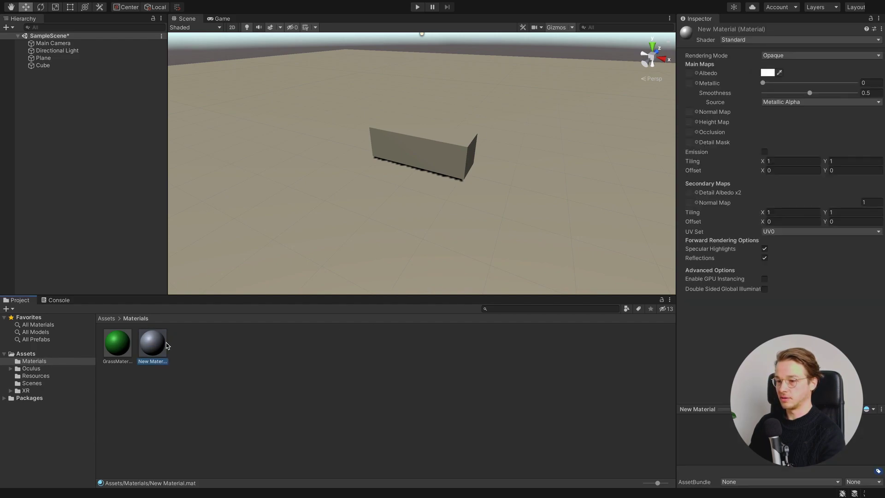
{"action": "key", "text": "F2"}
{"action": "type", "text": "BoxMaterial"}
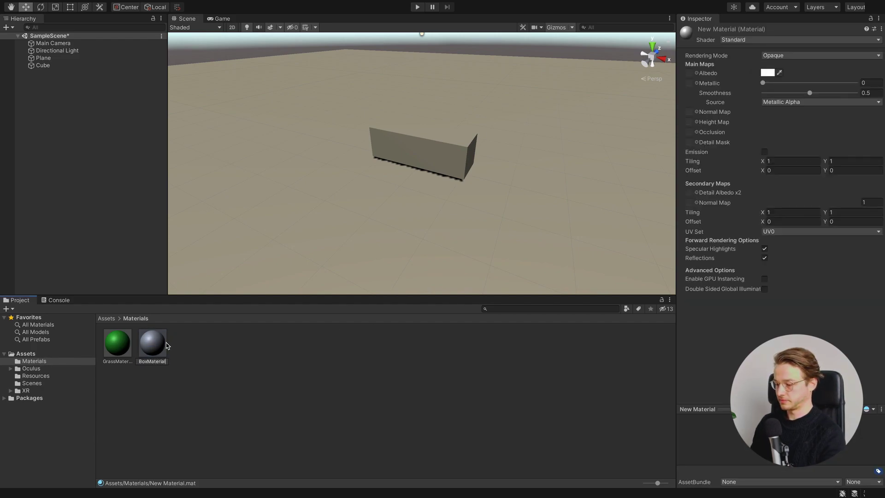
{"action": "key", "text": "Return"}
{"action": "left_click", "coordinate": [213, 383]}
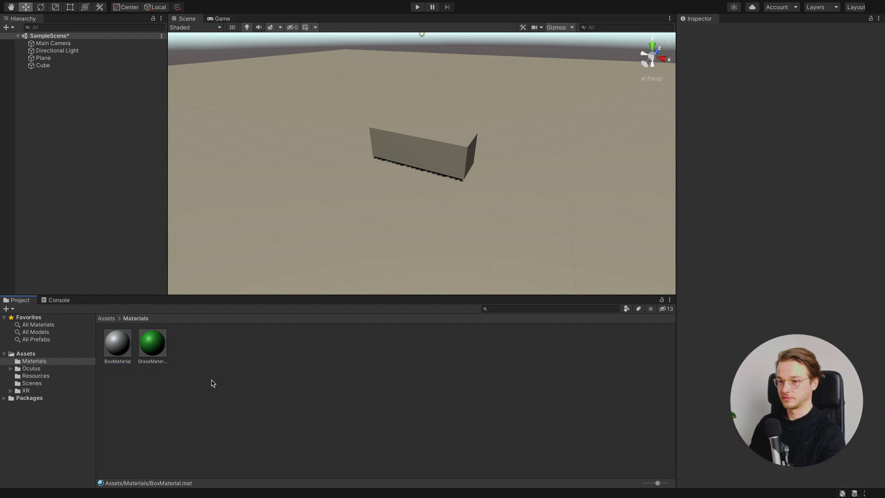
- Set the albedo of BoxMaterial to orange-red (CB4211)
{"action": "left_click", "coordinate": [113, 353]}
{"action": "left_click", "coordinate": [769, 73]}
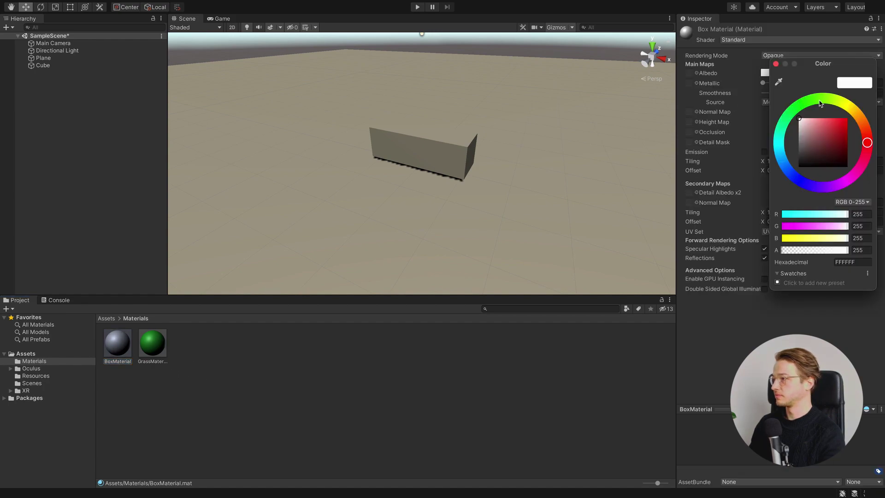
{"action": "left_click_drag", "start_coordinate": [853, 132], "coordinate": [845, 132]}
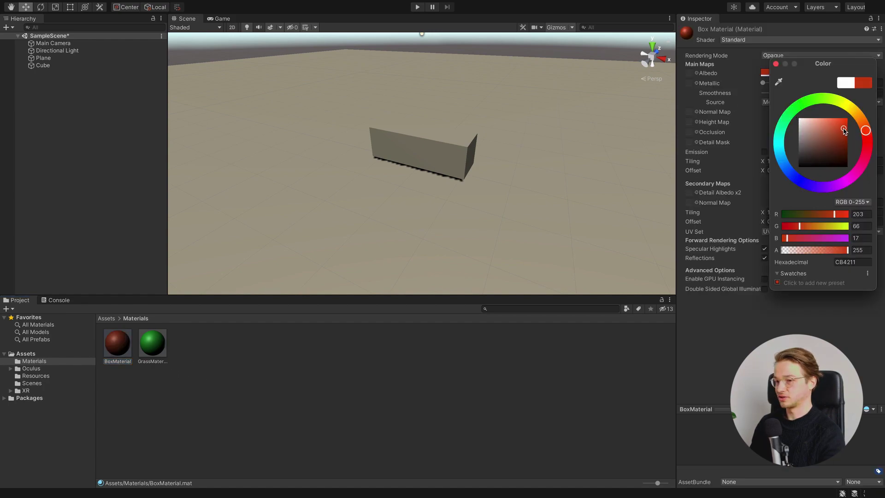
{"action": "key", "text": "Return"}
{"action": "left_click", "coordinate": [346, 349]}
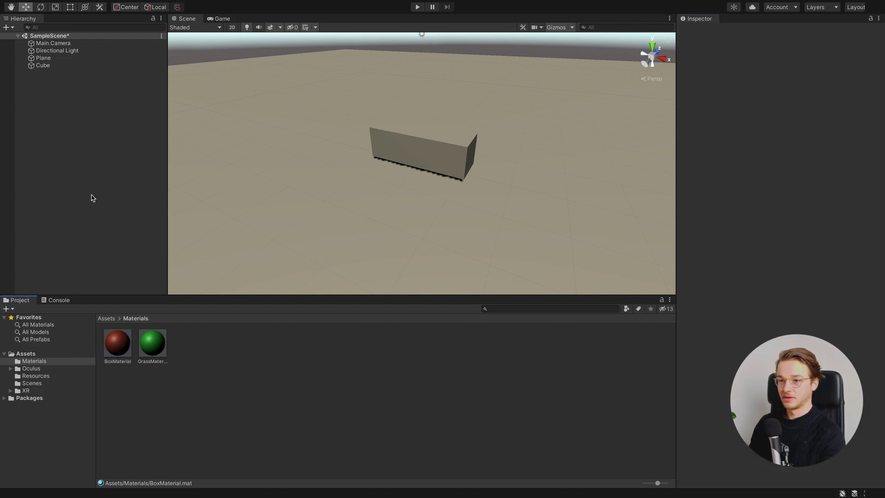
- Apply BoxMaterial to the cube and GrassMaterial to the plane in the scene
{"action": "left_click_drag", "start_coordinate": [118, 354], "coordinate": [421, 147]}
{"action": "left_click_drag", "start_coordinate": [158, 343], "coordinate": [298, 198]}
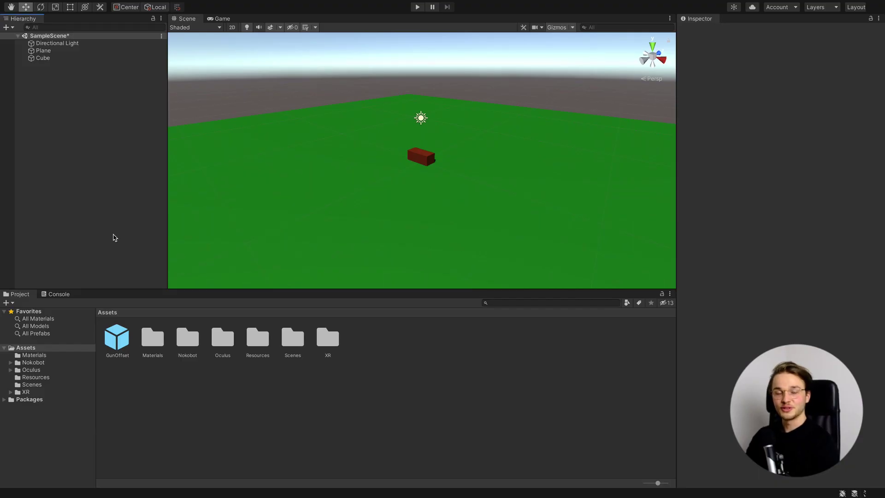
- Search the project assets for "ovrplayer" and add the OVRPlayerController prefab to the scene root
{"action": "left_click", "coordinate": [597, 303]}
{"action": "type", "text": "ovrplayer"}
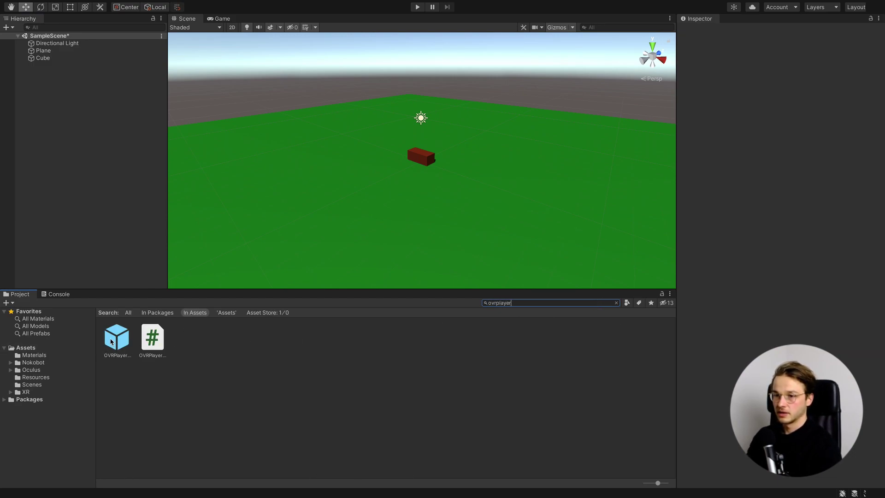
{"action": "left_click", "coordinate": [115, 333]}
{"action": "left_click_drag", "start_coordinate": [115, 333], "coordinate": [74, 138]}
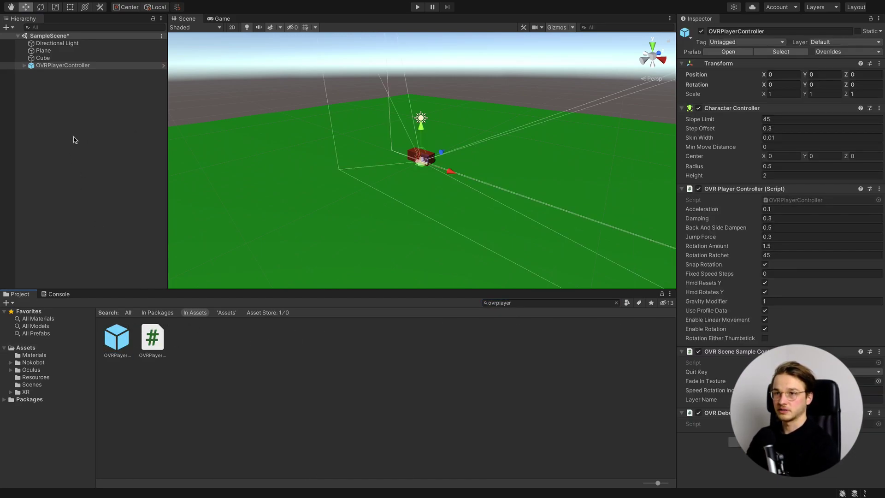
- Expand OVRPlayerController down to TrackingSpace and examine OVRCameraRig, the tracking space, and its eye and hand anchors
{"action": "left_click", "coordinate": [25, 66]}
{"action": "left_click", "coordinate": [30, 80]}
{"action": "left_click", "coordinate": [37, 88]}
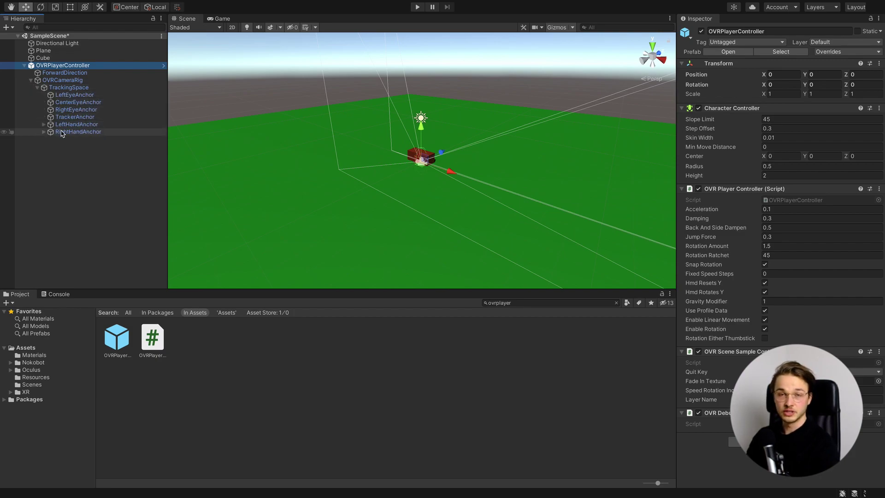
{"action": "left_click", "coordinate": [87, 80]}
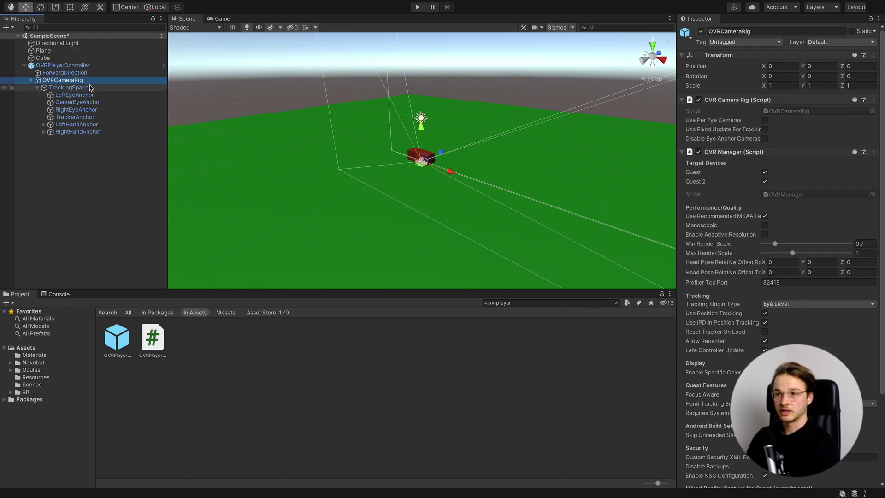
{"action": "left_click", "coordinate": [90, 88]}
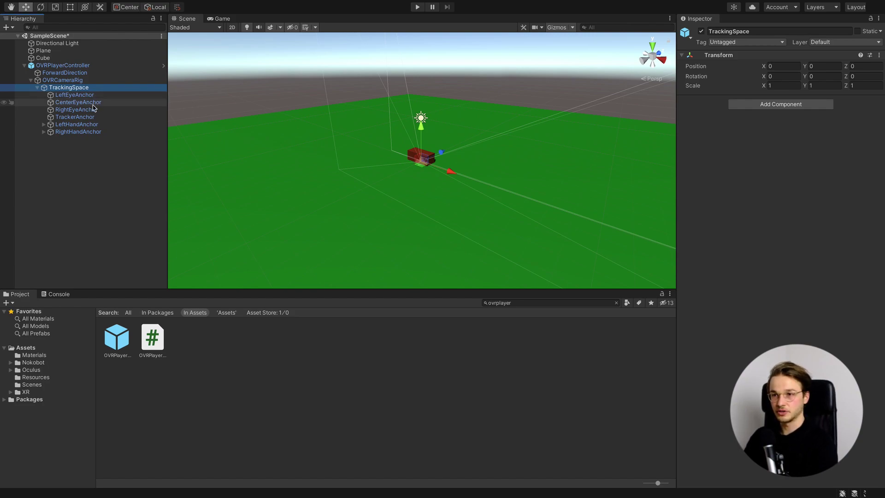
{"action": "left_click", "coordinate": [90, 125]}
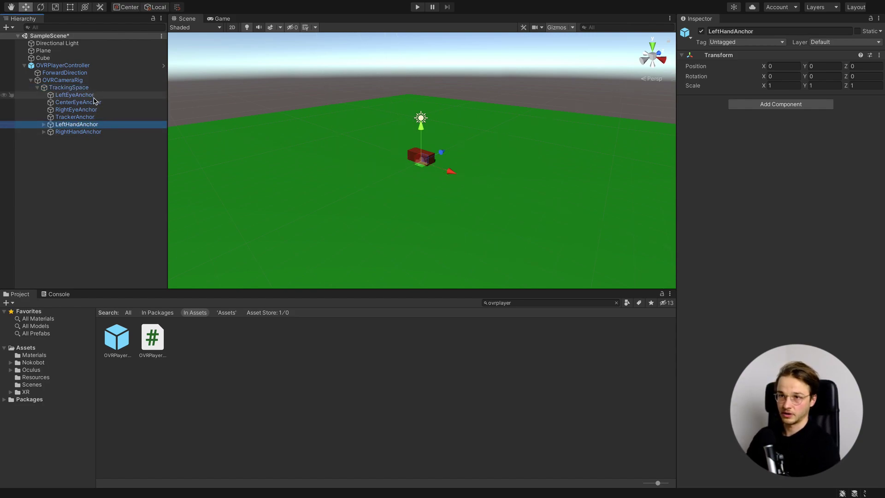
{"action": "left_click", "coordinate": [78, 109]}
{"action": "left_click", "coordinate": [92, 125]}
{"action": "left_click", "coordinate": [98, 133]}
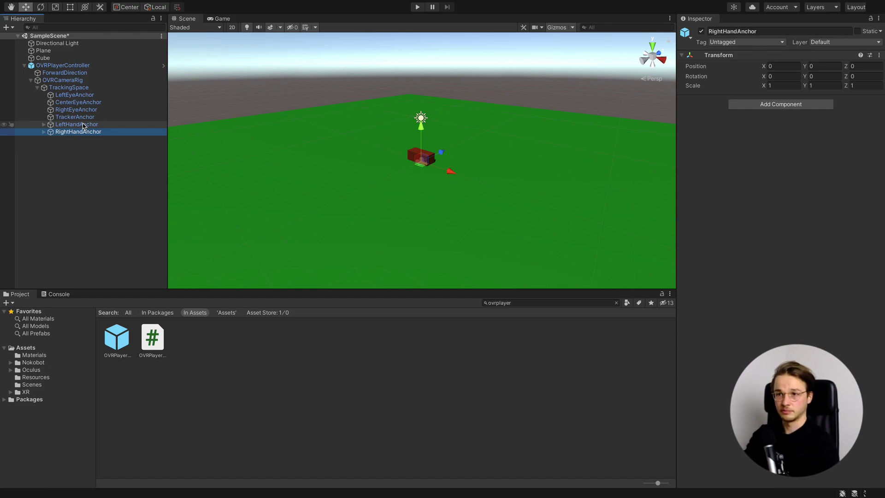
{"action": "left_click", "coordinate": [105, 165]}
- Set the Tracking Origin Type of OVRCameraRig to Floor Level
{"action": "left_click", "coordinate": [62, 79]}
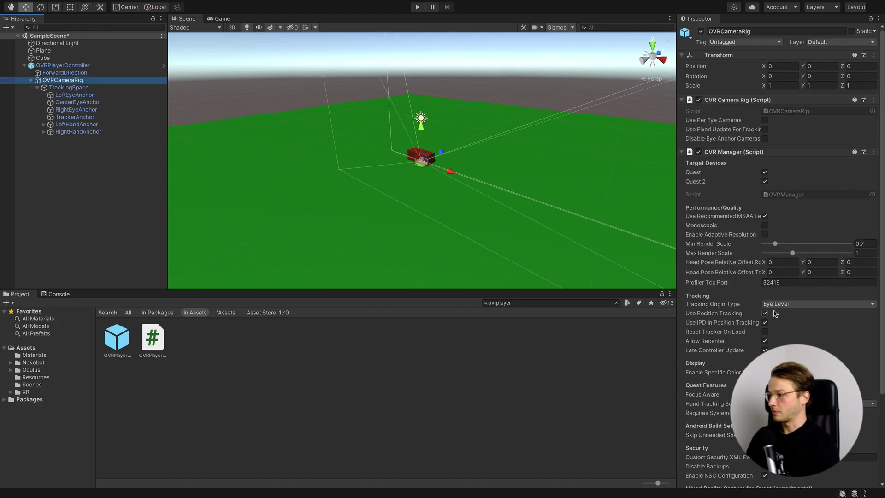
{"action": "left_click", "coordinate": [790, 305]}
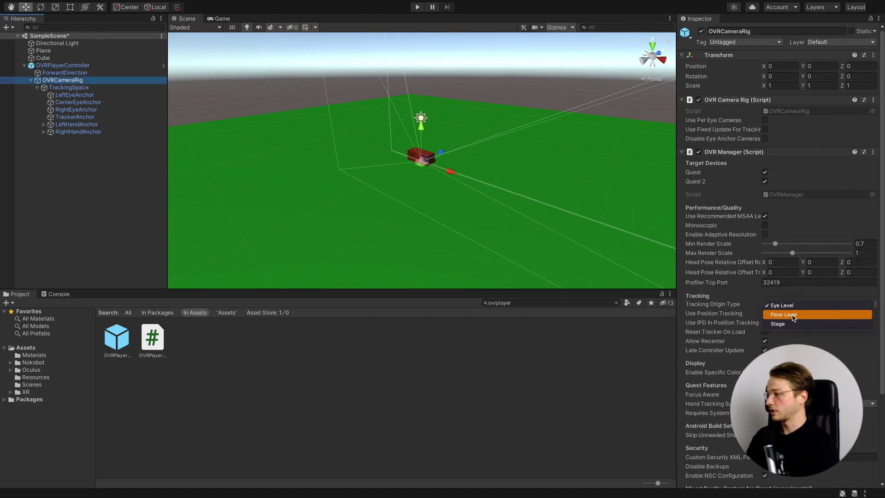
{"action": "left_click", "coordinate": [794, 316]}
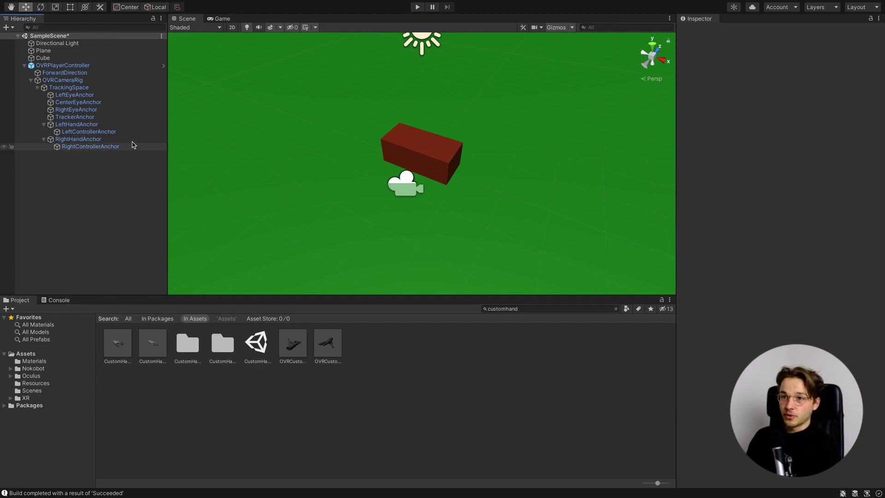
- Search the assets for "customhand" and nest CustomHandLeft under LeftHandAnchor and CustomHandRight under RightHandAnchor
{"action": "left_click", "coordinate": [564, 308]}
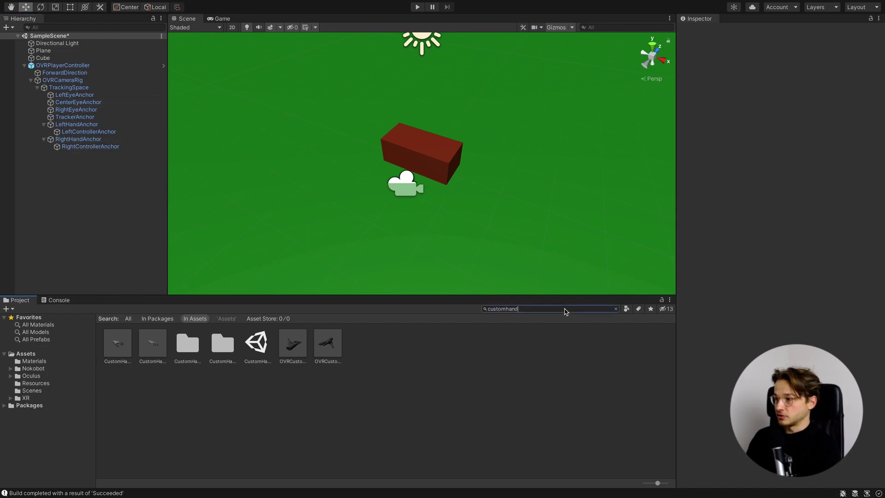
{"action": "type", "text": "customh"}
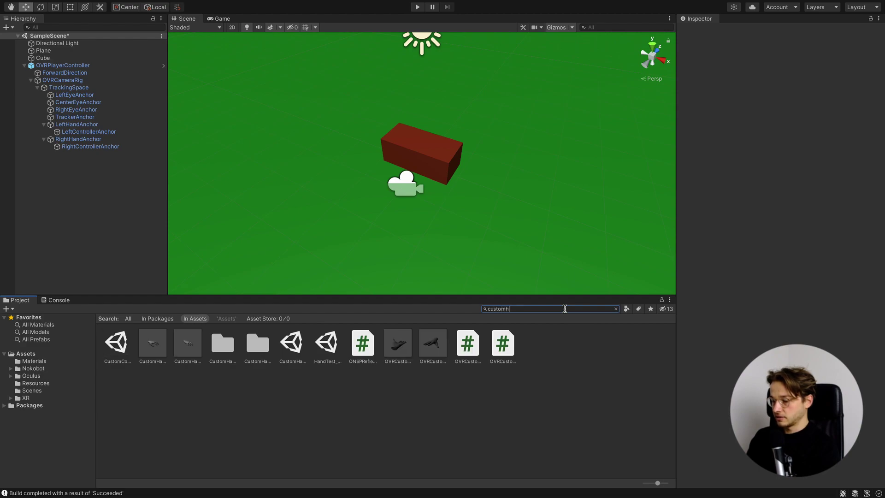
{"action": "left_click", "coordinate": [107, 346]}
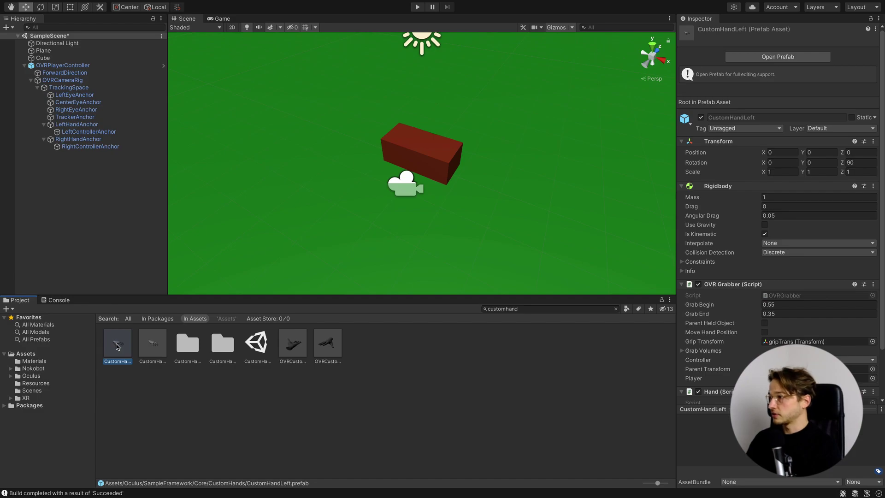
{"action": "left_click_drag", "start_coordinate": [117, 346], "coordinate": [83, 135]}
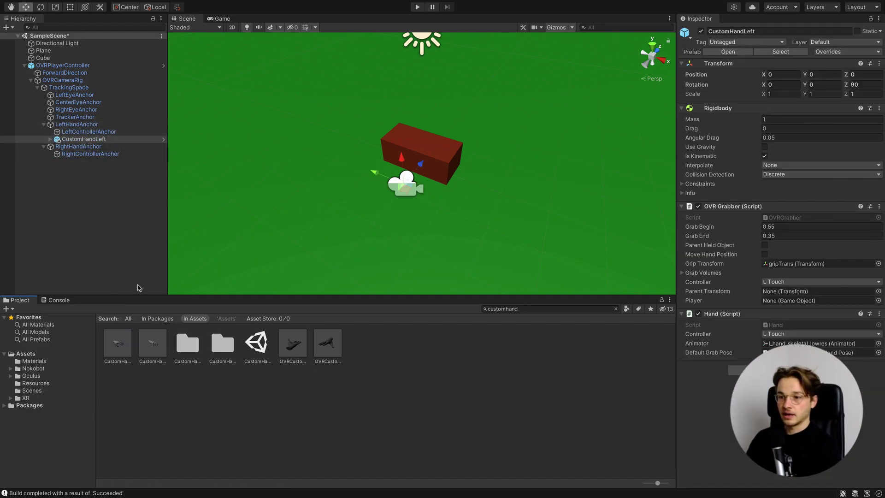
{"action": "left_click_drag", "start_coordinate": [157, 350], "coordinate": [104, 150]}
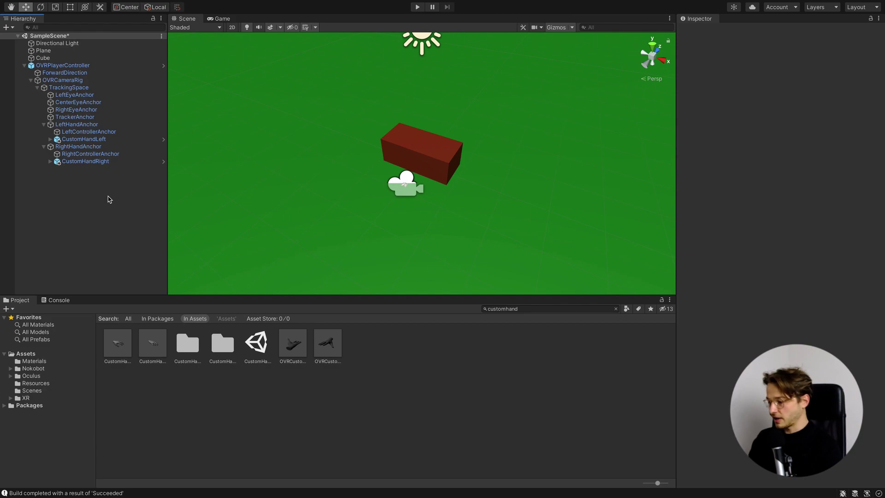
- Build and run the project
{"action": "key", "text": "super+b"}
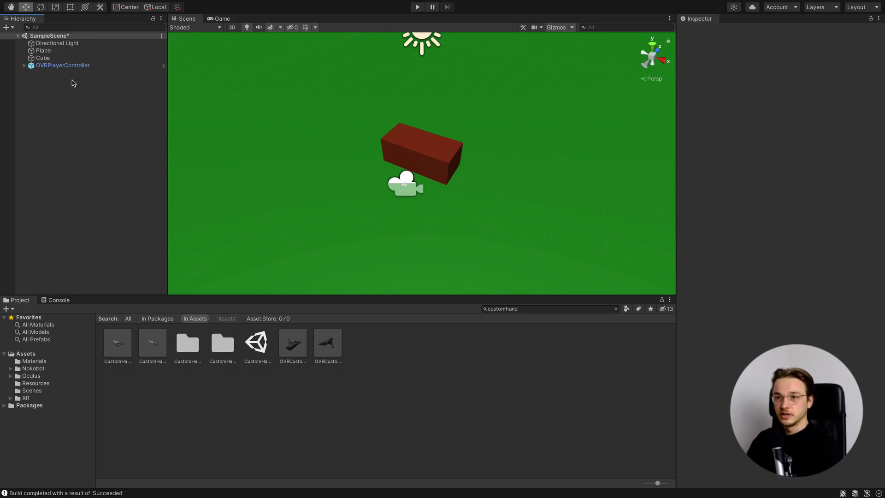
- Expand OVRPlayerController down to LeftHandAnchor and examine the OVR Grabber and Hand components of CustomHandLeft
{"action": "left_click", "coordinate": [24, 65]}
{"action": "left_click", "coordinate": [30, 80]}
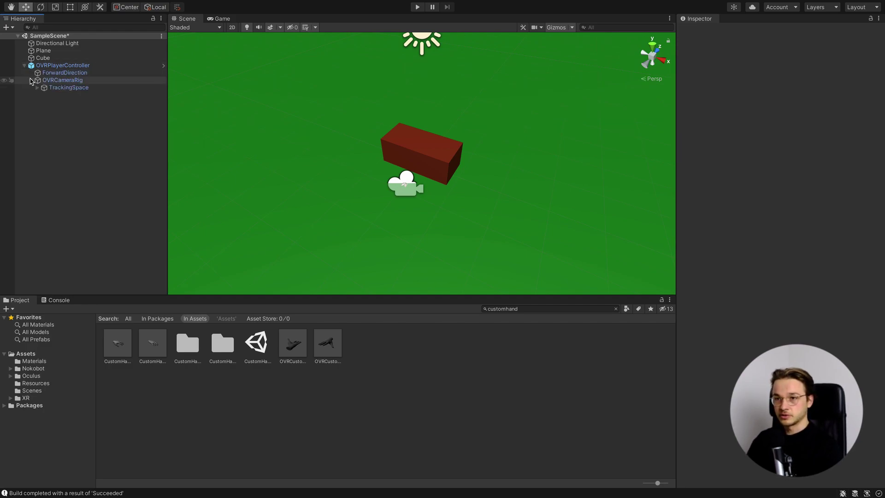
{"action": "left_click", "coordinate": [37, 87]}
{"action": "left_click", "coordinate": [44, 124]}
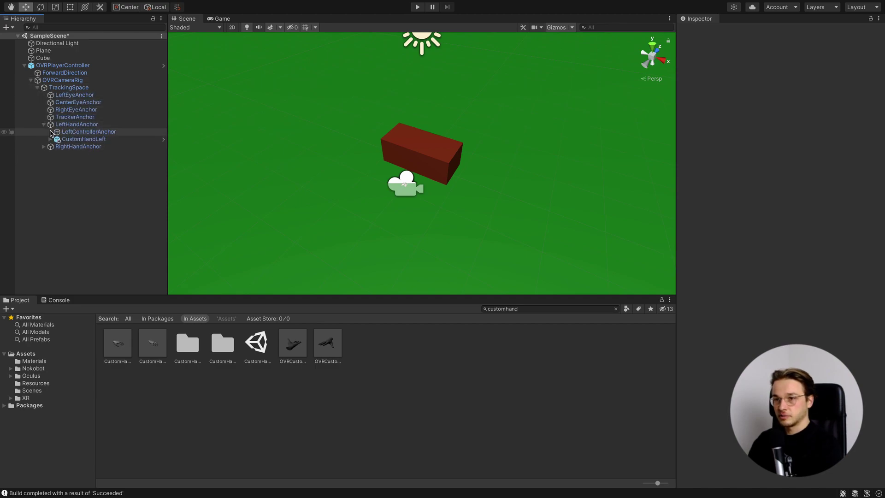
{"action": "left_click", "coordinate": [70, 139]}
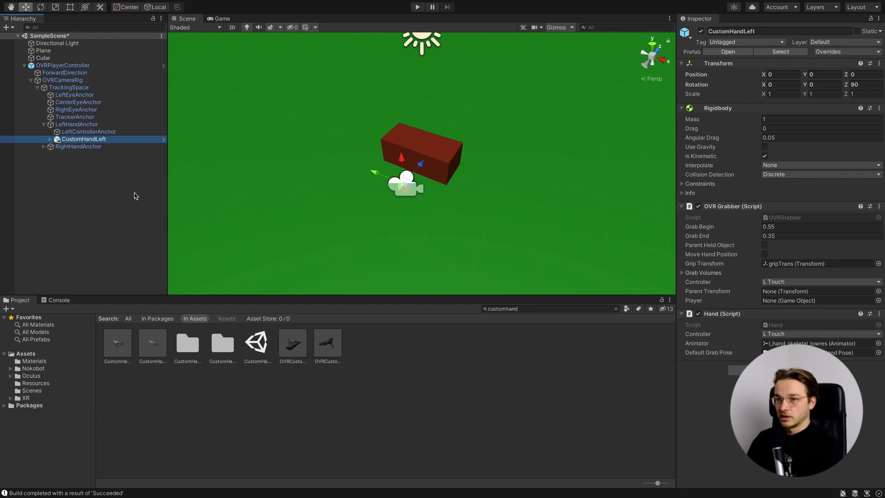
{"action": "left_click", "coordinate": [151, 198]}
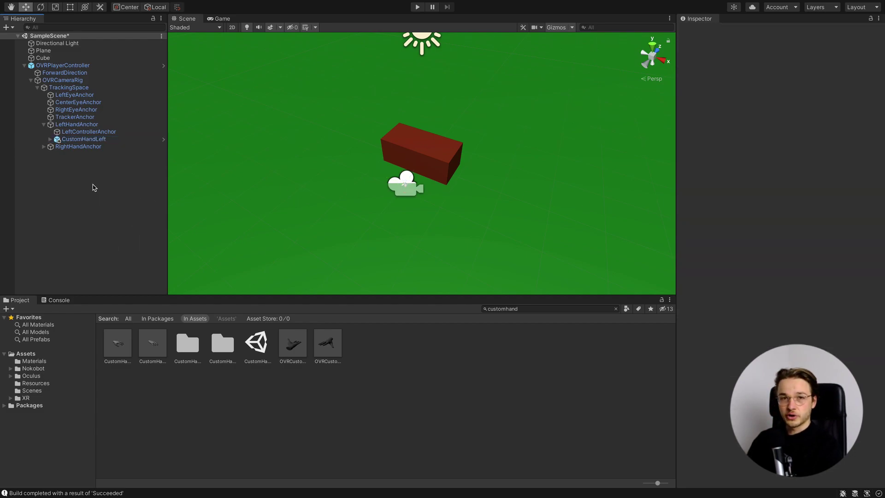
{"action": "left_click", "coordinate": [25, 65]}
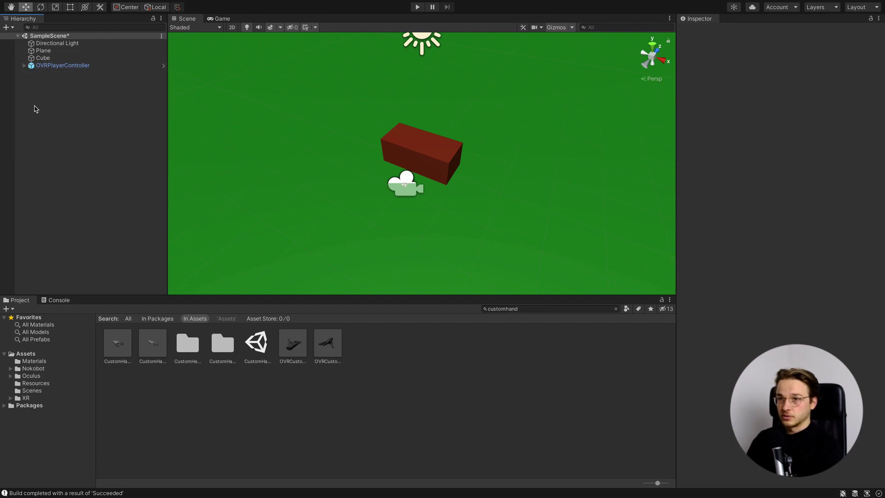
- Add a cube to the scene, scale it to 0.1 on all axes, and raise it above the red block to Y 0.8
{"action": "right_click", "coordinate": [36, 109]}
{"action": "mouse_move", "coordinate": [87, 218]}
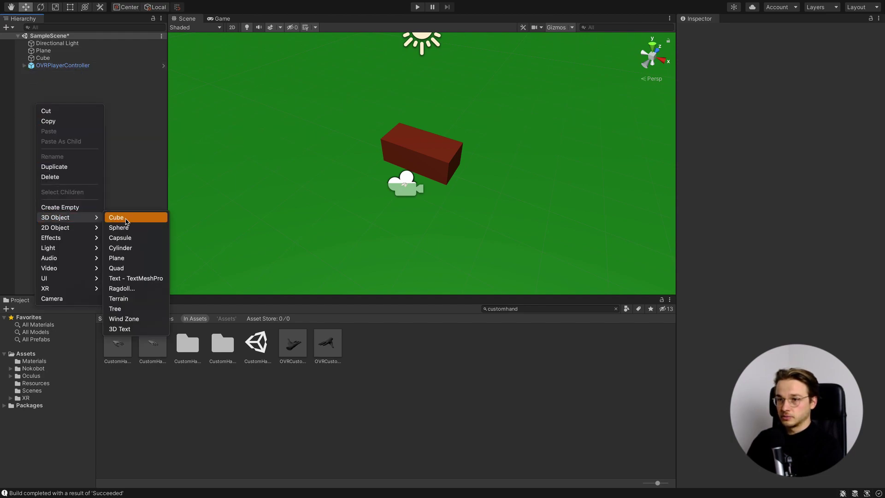
{"action": "left_click", "coordinate": [138, 217]}
{"action": "left_click", "coordinate": [779, 86]}
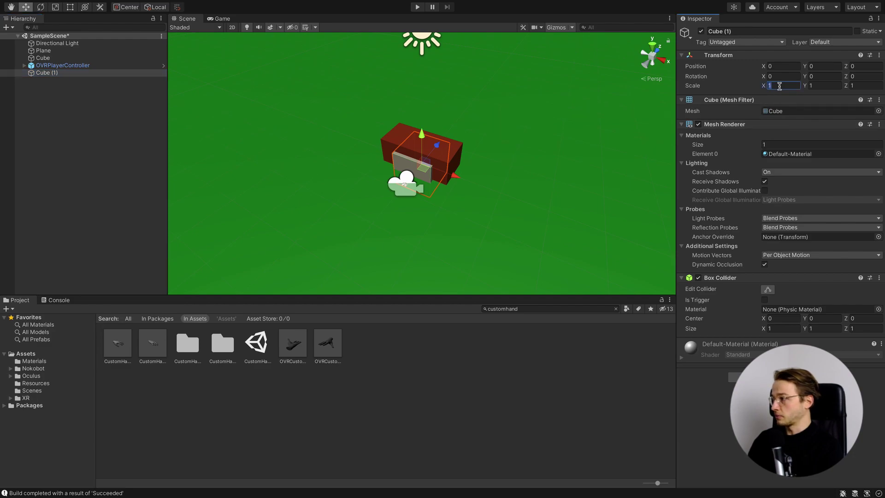
{"action": "type", "text": "0.1"}
{"action": "key", "text": "Tab"}
{"action": "type", "text": "0.1"}
{"action": "key", "text": "Tab"}
{"action": "type", "text": "0.1"}
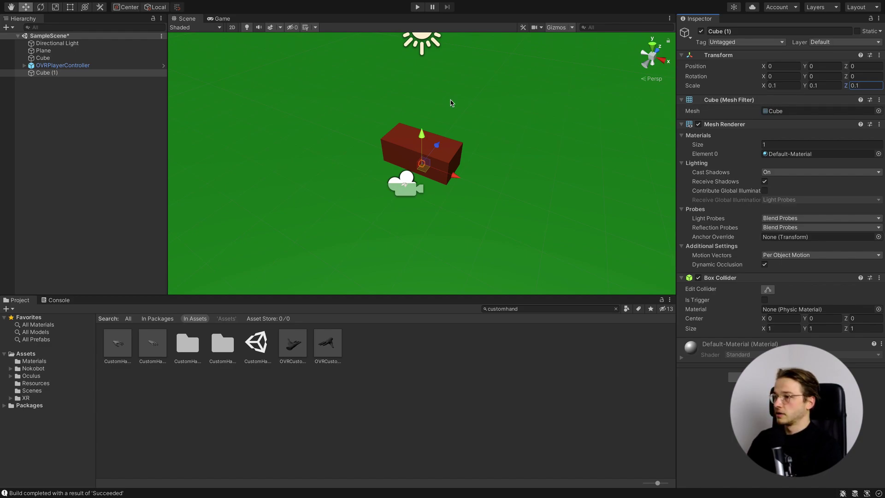
{"action": "left_click_drag", "start_coordinate": [422, 133], "coordinate": [422, 116]}
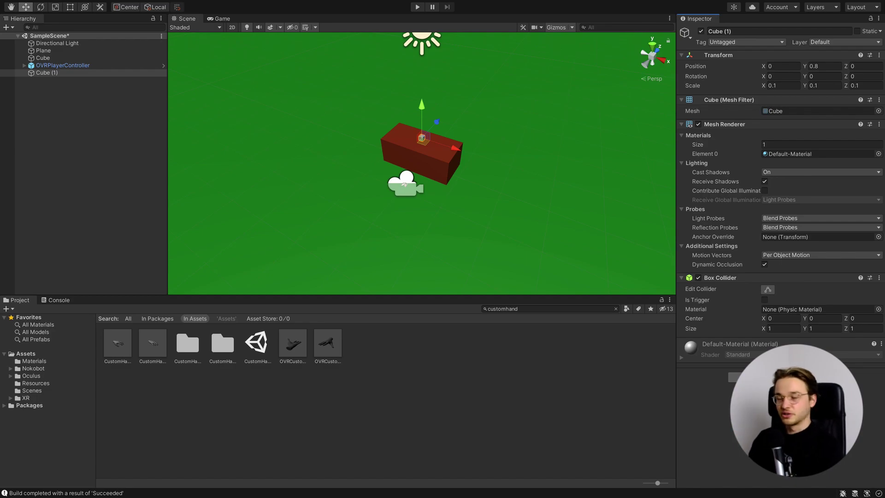
- Add the OVR Grabbable script and a Rigidbody component to the small cube
{"action": "left_click", "coordinate": [781, 377]}
{"action": "type", "text": "ovr grab"}
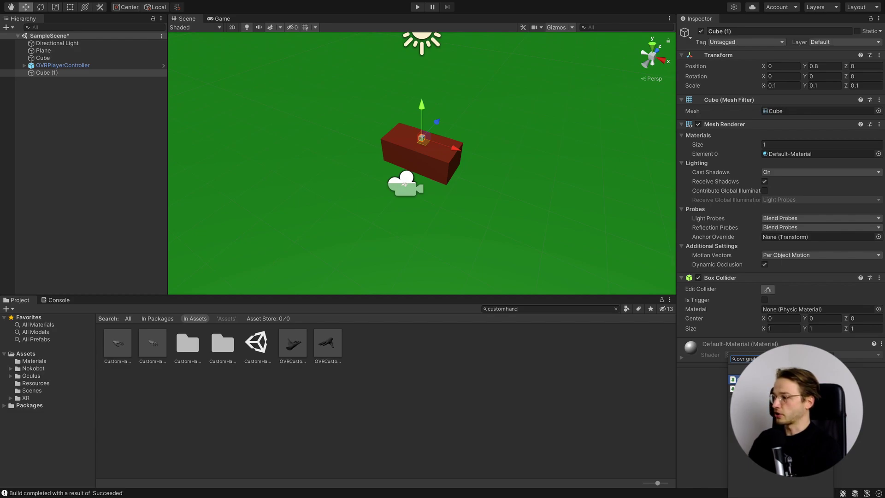
{"action": "key", "text": "Return"}
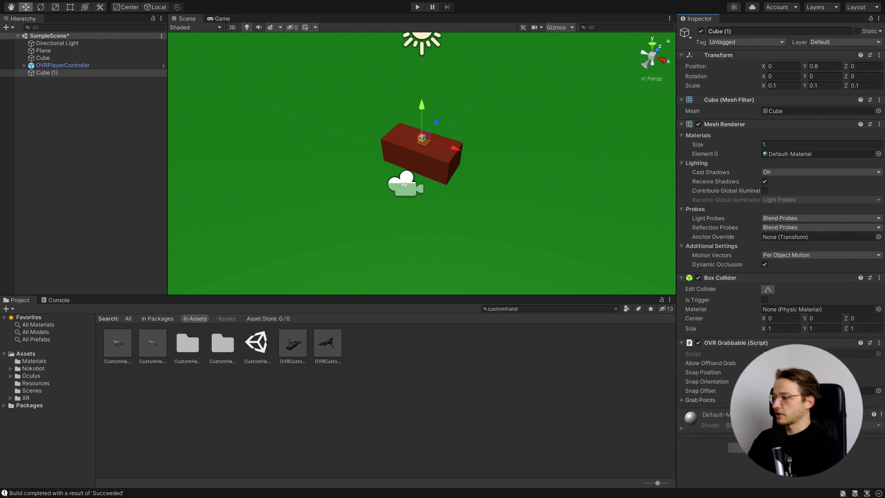
{"action": "left_click", "coordinate": [782, 447]}
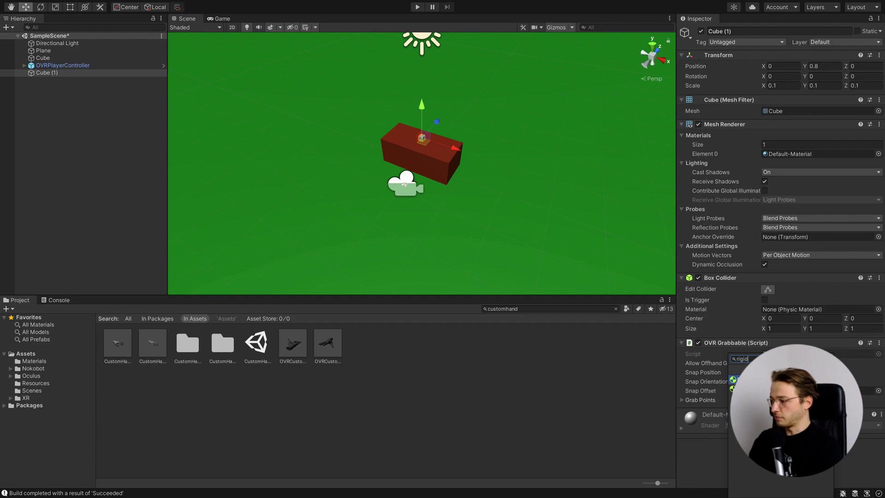
{"action": "type", "text": "rigid"}
{"action": "key", "text": "Return"}
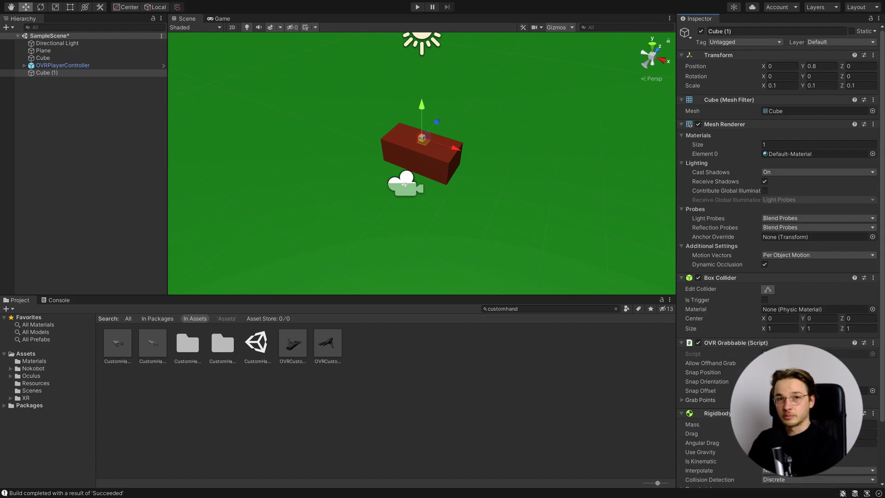
{"action": "scroll", "coordinate": [780, 230], "scroll_direction": "down", "scroll_amount": 5}
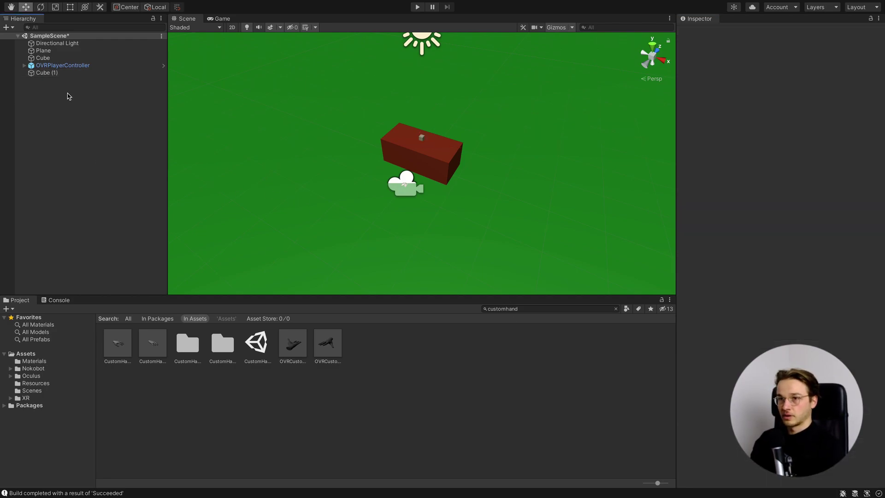
- Duplicate the small cube three times to form a row of four spaced along X on the red block
{"action": "left_click", "coordinate": [58, 73]}
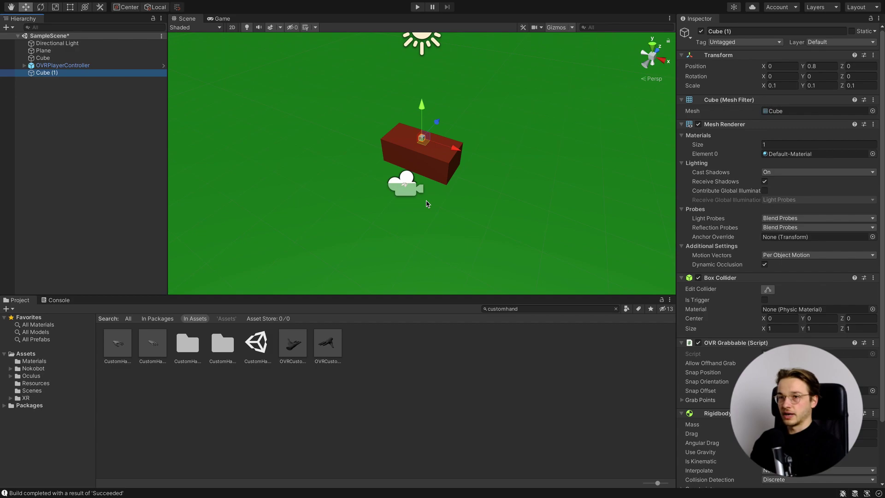
{"action": "key", "text": "ctrl+d"}
{"action": "left_click_drag", "start_coordinate": [455, 149], "coordinate": [483, 157]}
{"action": "key", "text": "ctrl+d"}
{"action": "key", "text": "ctrl+d"}
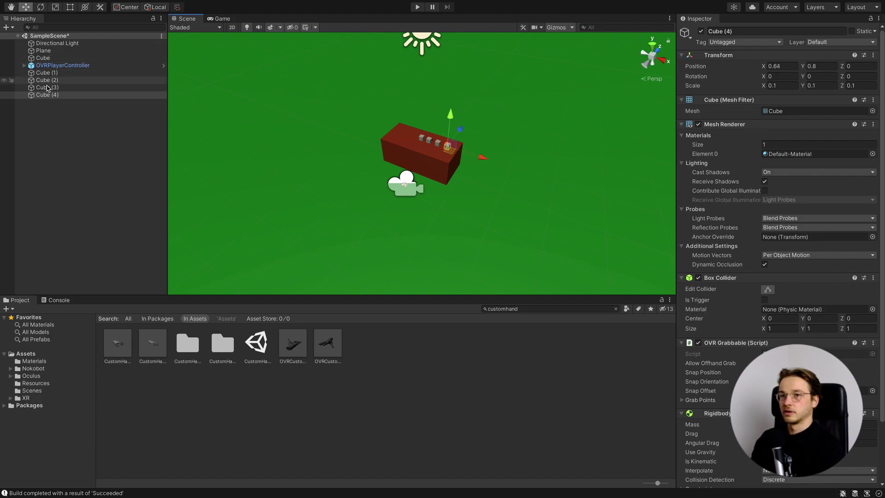
- Duplicate Cube (1) through Cube (3) and raise the copies to Y 0.95 as a second layer
{"action": "left_click", "coordinate": [46, 73]}
{"action": "left_click", "coordinate": [48, 88], "text": "shift"}
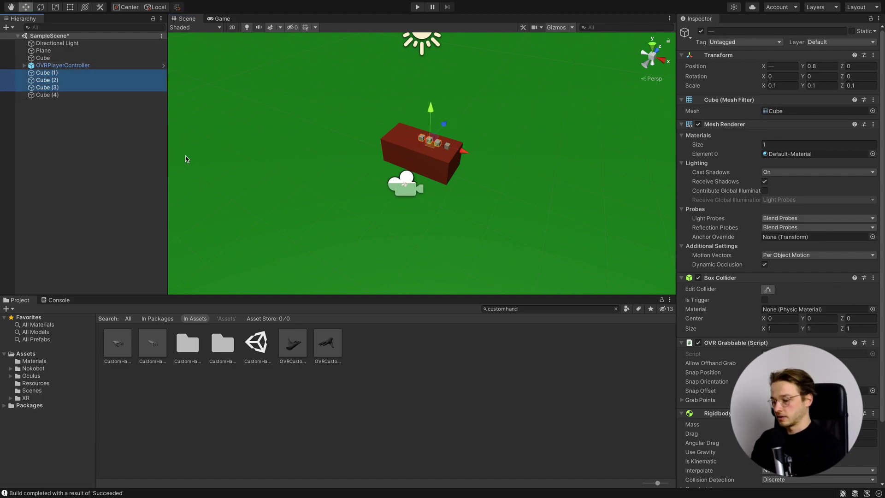
{"action": "key", "text": "ctrl+d"}
{"action": "left_click_drag", "start_coordinate": [428, 114], "coordinate": [427, 107]}
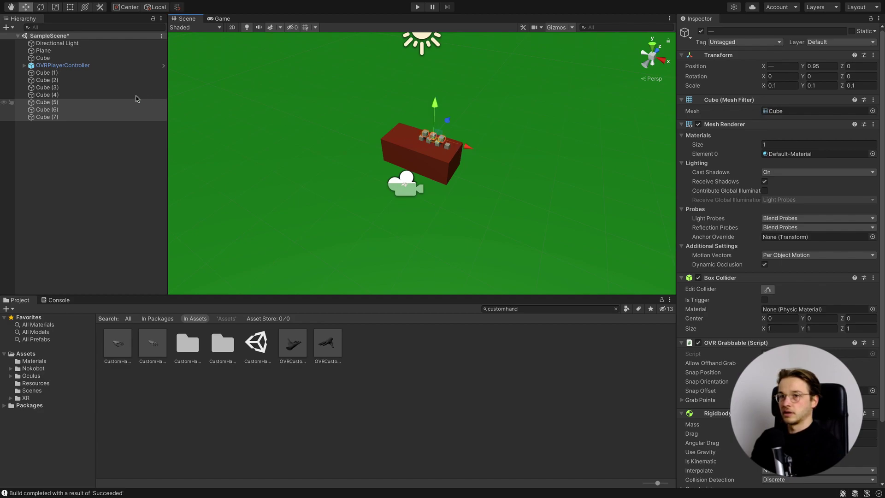
- Move all seven small cubes together along Z to about -0.224
{"action": "left_click", "coordinate": [72, 73]}
{"action": "left_click", "coordinate": [72, 117], "text": "shift"}
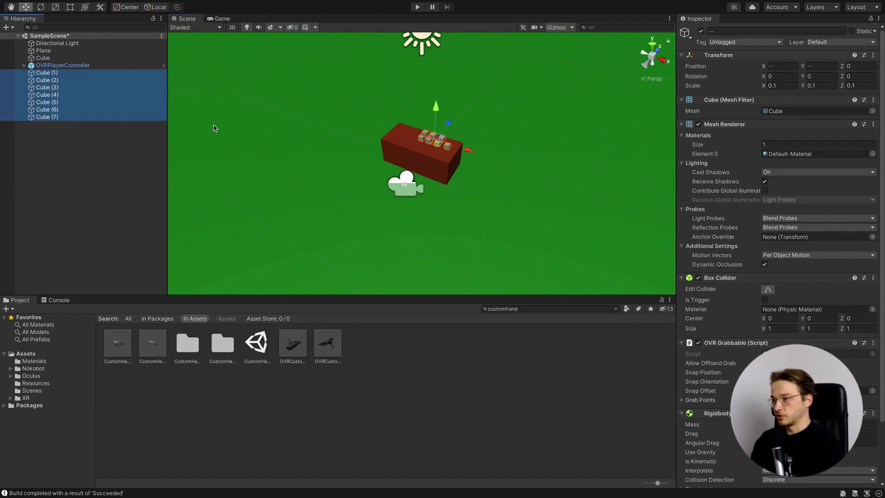
{"action": "left_click_drag", "start_coordinate": [452, 128], "coordinate": [448, 127]}
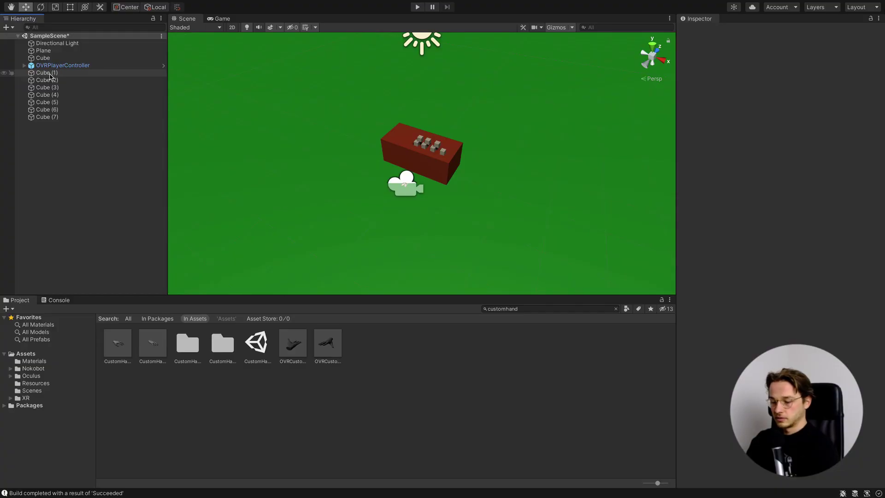
- Delete the seven small cubes, Cube (1) through Cube (7), from the scene
{"action": "left_click", "coordinate": [46, 73]}
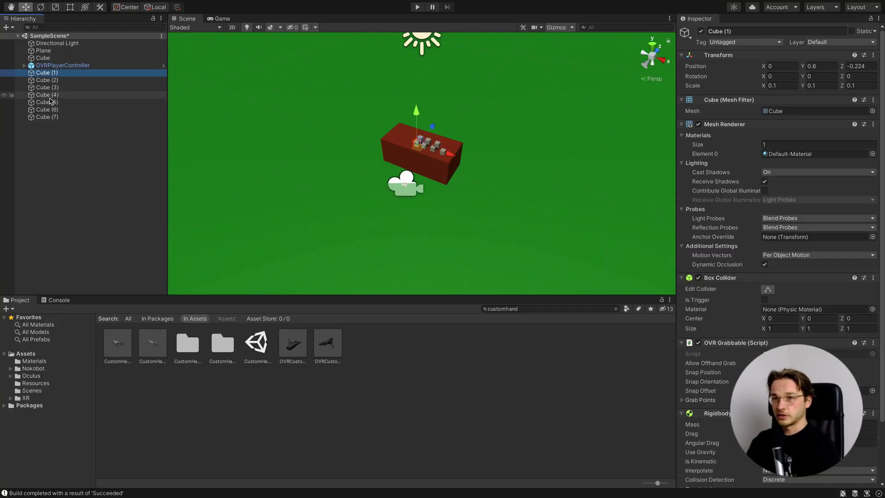
{"action": "left_click", "coordinate": [54, 117], "text": "shift"}
{"action": "key", "text": "Delete"}
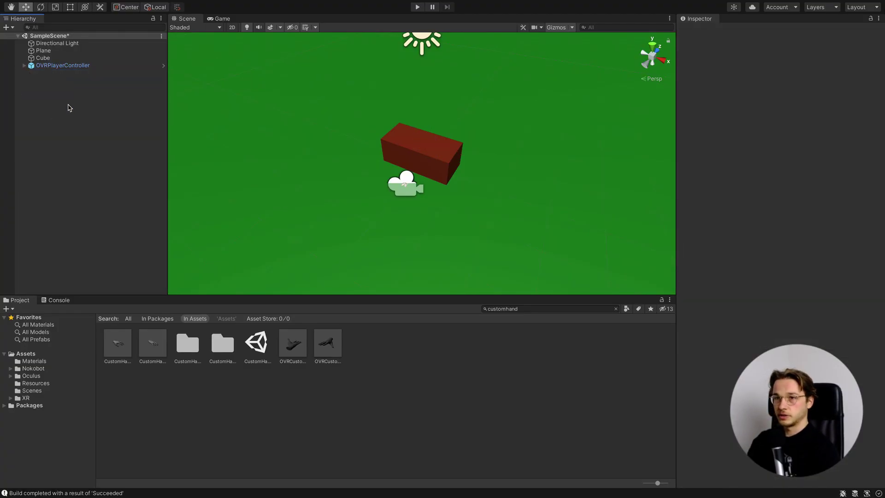
{"action": "right_click", "coordinate": [69, 108]}
{"action": "left_click", "coordinate": [50, 92]}
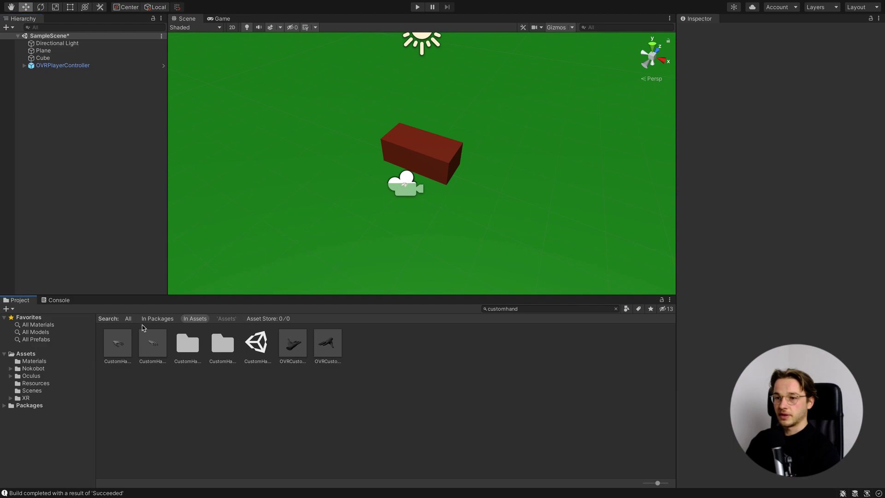
- Import the Modern Guns: Handgun package from My Assets in the Package Manager
{"action": "mouse_move", "coordinate": [214, 2]}
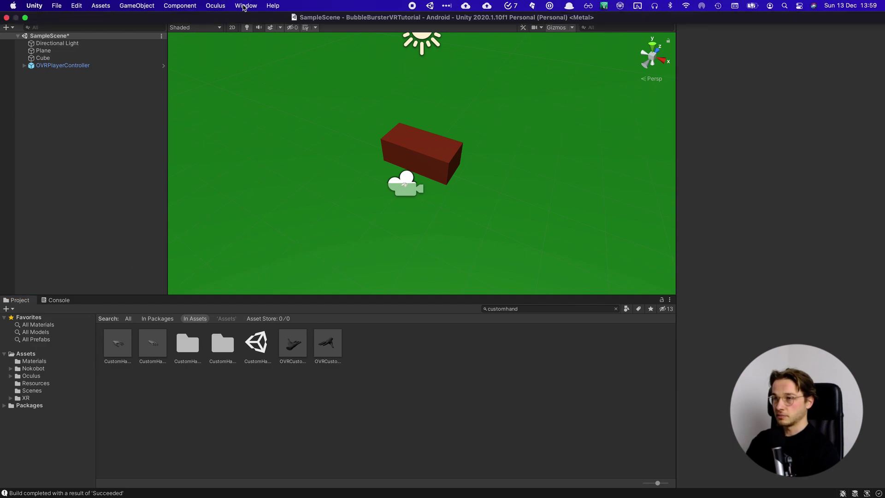
{"action": "left_click", "coordinate": [244, 7]}
{"action": "left_click", "coordinate": [264, 112]}
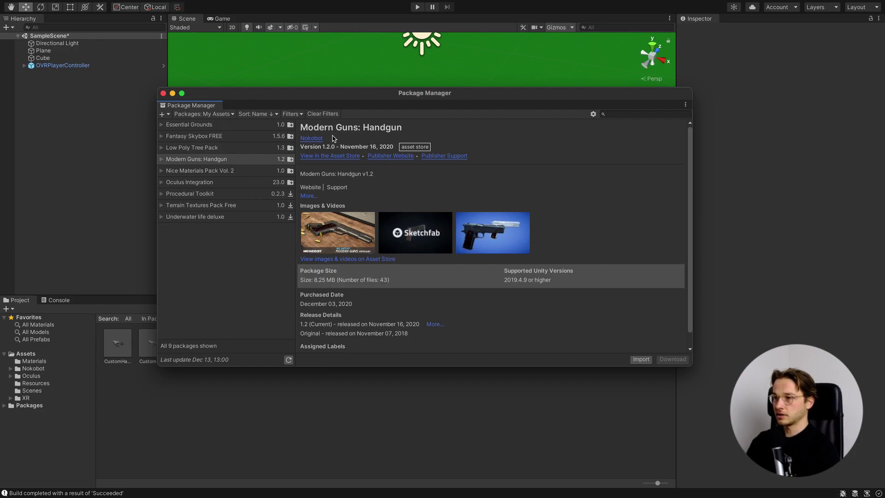
{"action": "left_click_drag", "start_coordinate": [306, 129], "coordinate": [403, 129]}
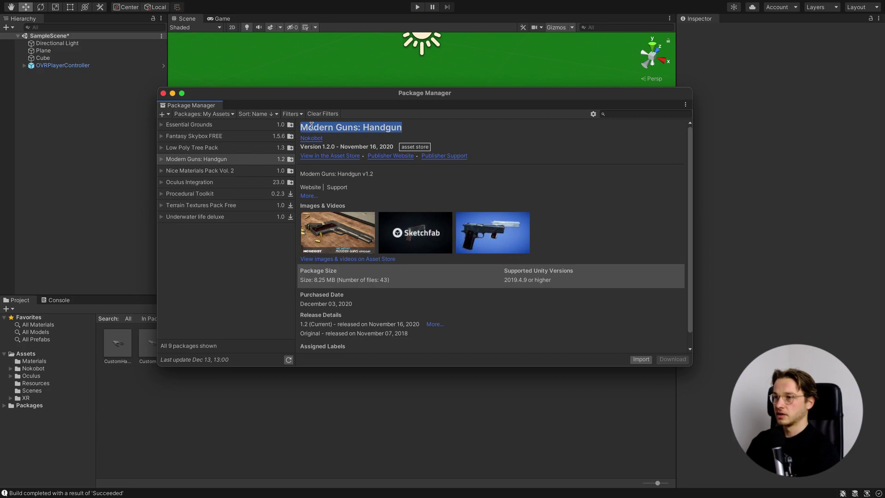
{"action": "left_click", "coordinate": [426, 130]}
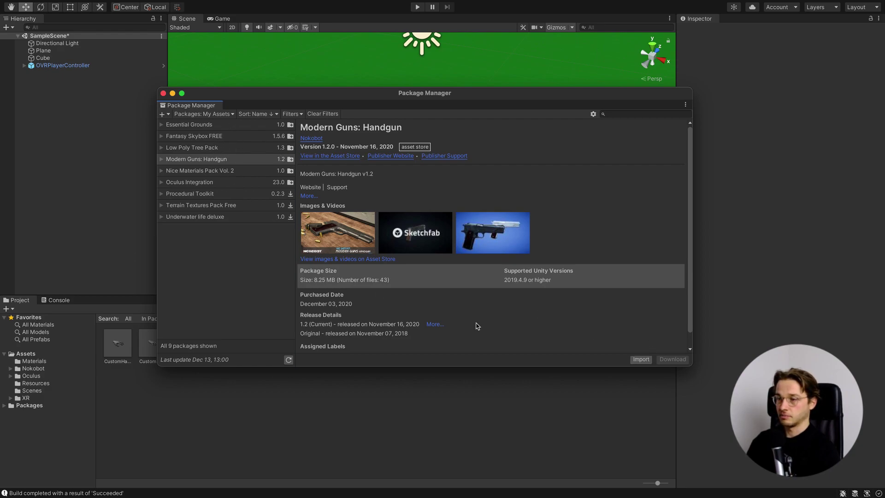
{"action": "left_click", "coordinate": [641, 360]}
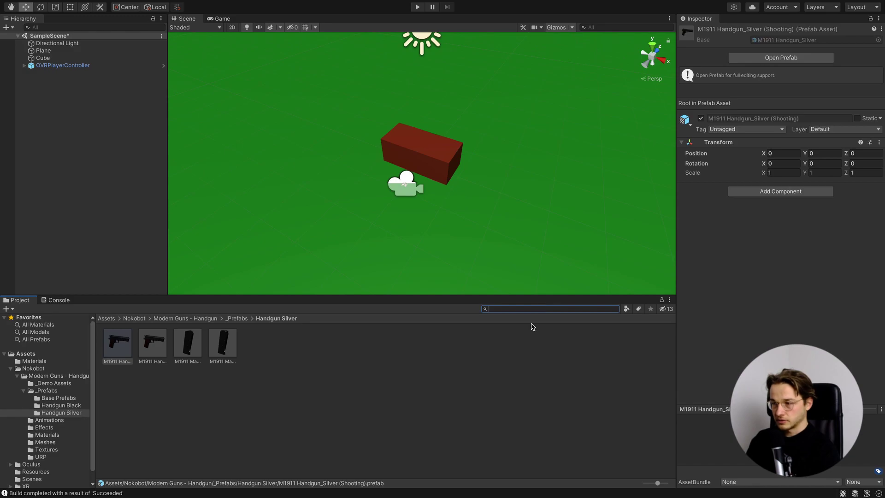
- Search the assets for "1911 shooting" and place the M1911 Handgun_Silver (Shooting) prefab in the scene on the red block
{"action": "type", "text": "1911 shooting"}
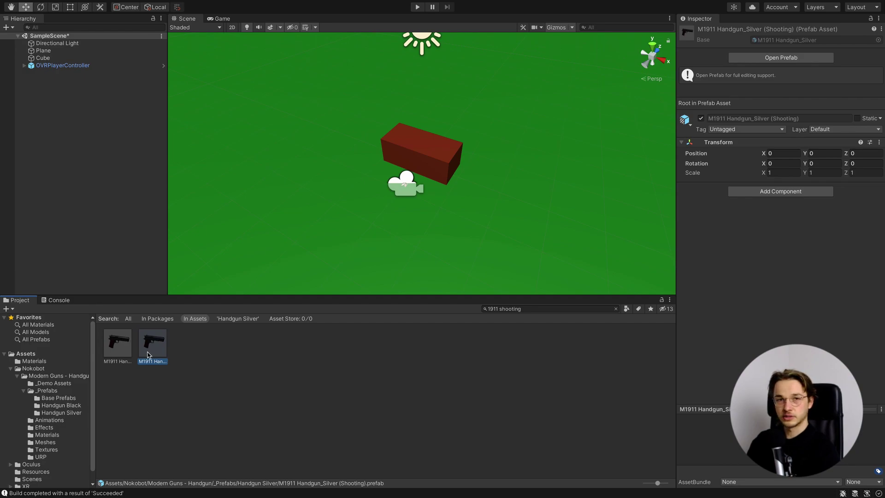
{"action": "left_click_drag", "start_coordinate": [153, 353], "coordinate": [62, 98]}
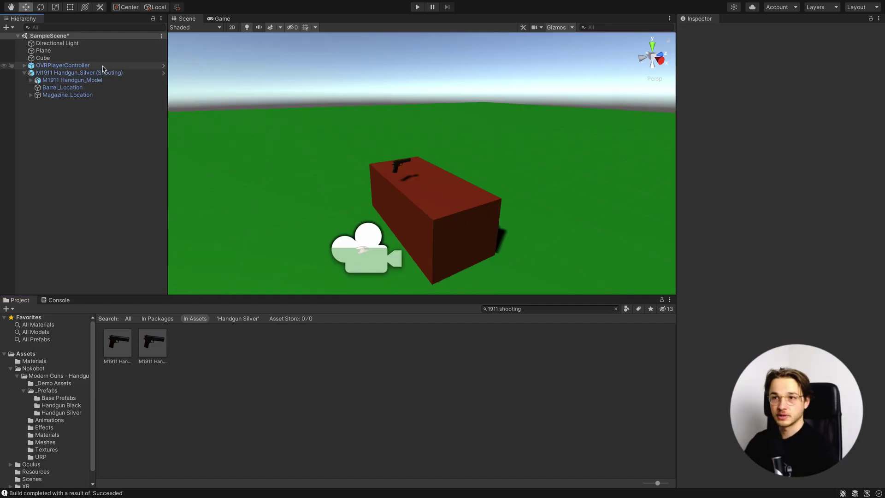
- Add a Rigidbody component and the OVR Grabbable script to M1911 Handgun_Silver (Shooting)
{"action": "left_click", "coordinate": [111, 73]}
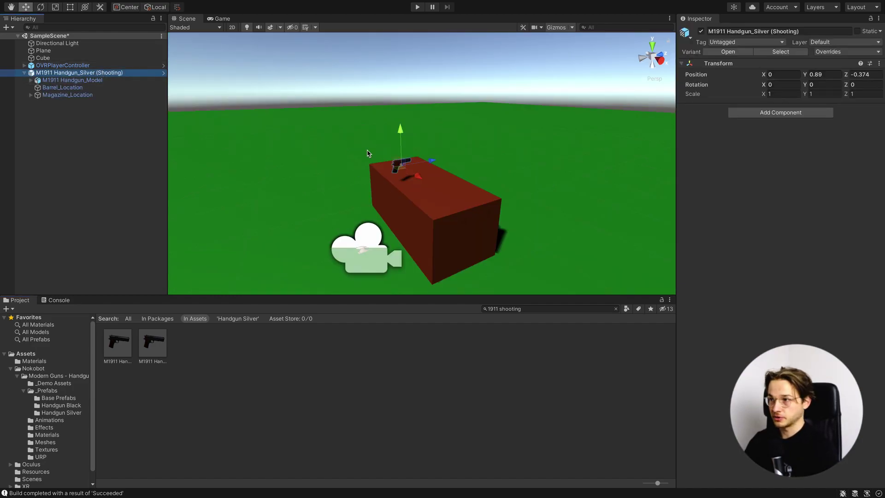
{"action": "left_click", "coordinate": [761, 113]}
{"action": "type", "text": "rigid"}
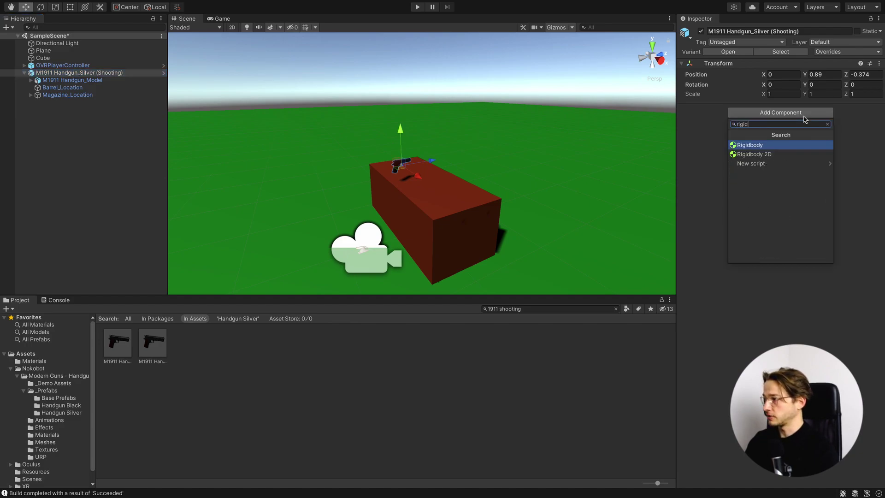
{"action": "left_click", "coordinate": [748, 146]}
{"action": "left_click", "coordinate": [784, 212]}
{"action": "type", "text": "ovr grabba"}
{"action": "left_click", "coordinate": [785, 243]}
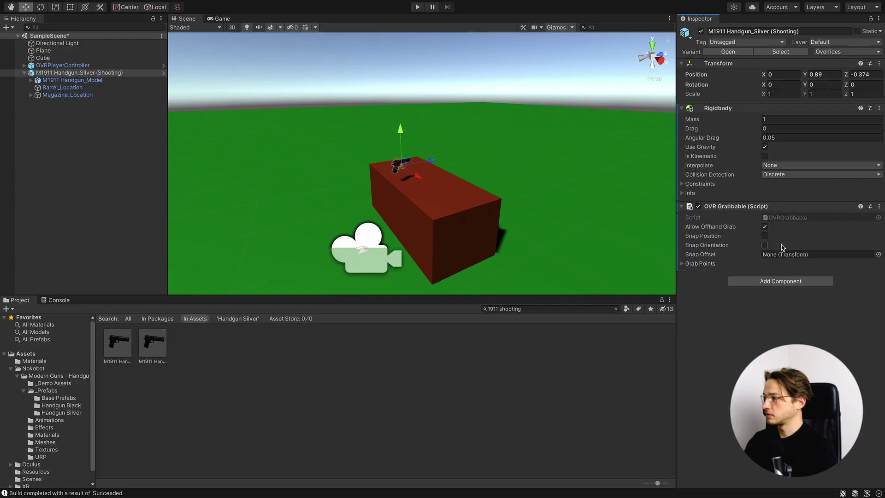
{"action": "left_click", "coordinate": [109, 135]}
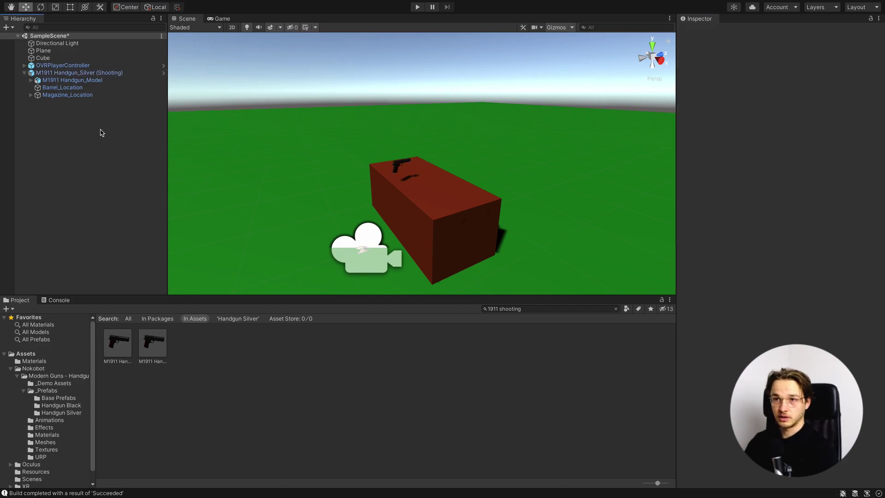
{"action": "right_click", "coordinate": [103, 133]}
{"action": "mouse_move", "coordinate": [135, 241]}
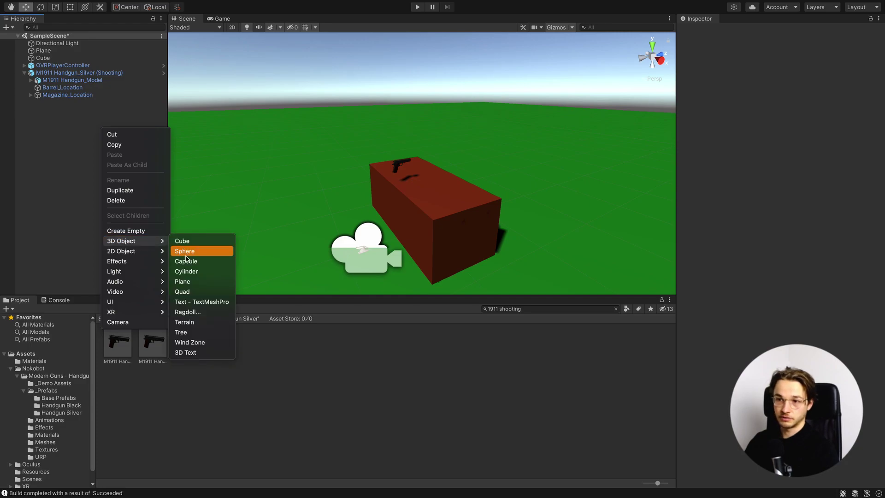
{"action": "left_click", "coordinate": [75, 182]}
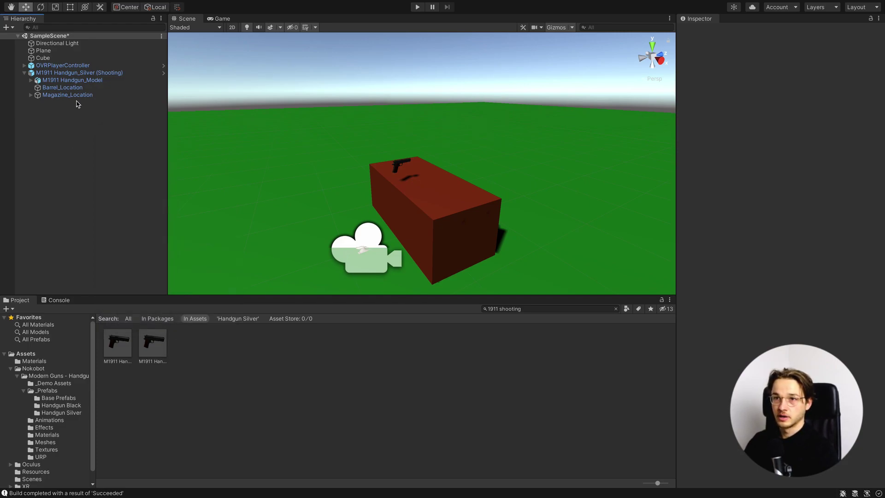
- Create an empty child object named GunCollider under M1911 Handgun_Silver (Shooting)
{"action": "left_click", "coordinate": [81, 73]}
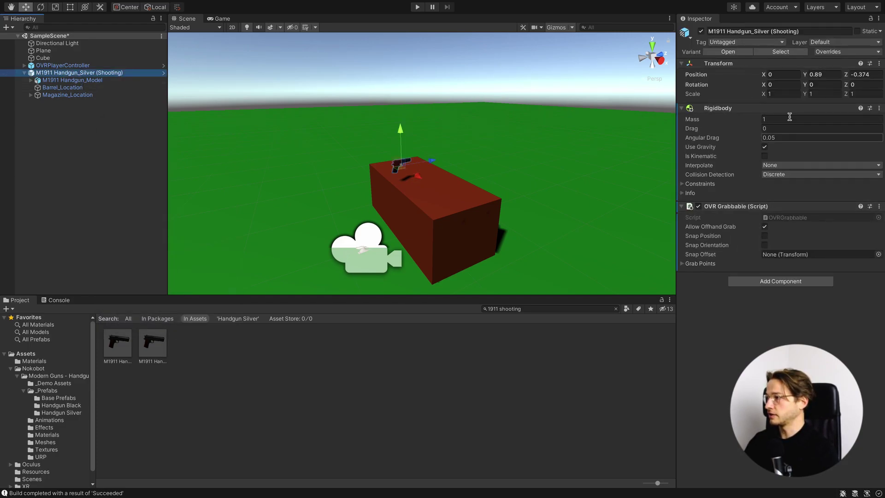
{"action": "right_click", "coordinate": [94, 76]}
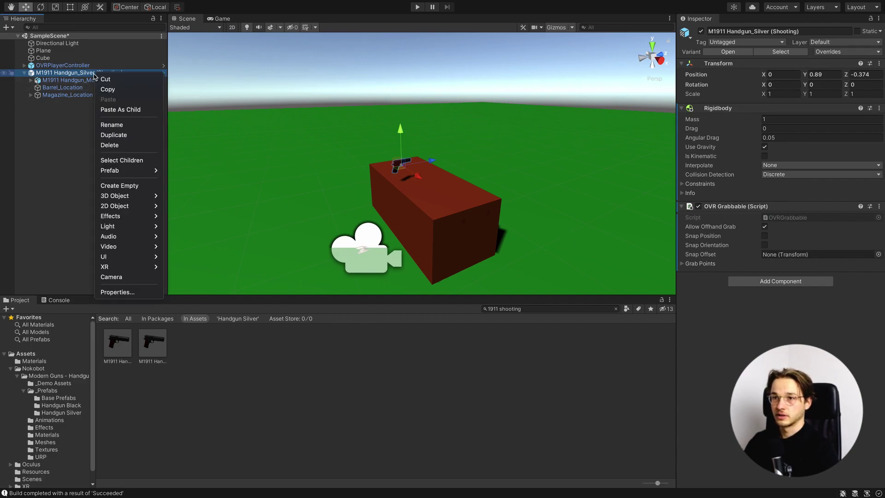
{"action": "left_click", "coordinate": [141, 185]}
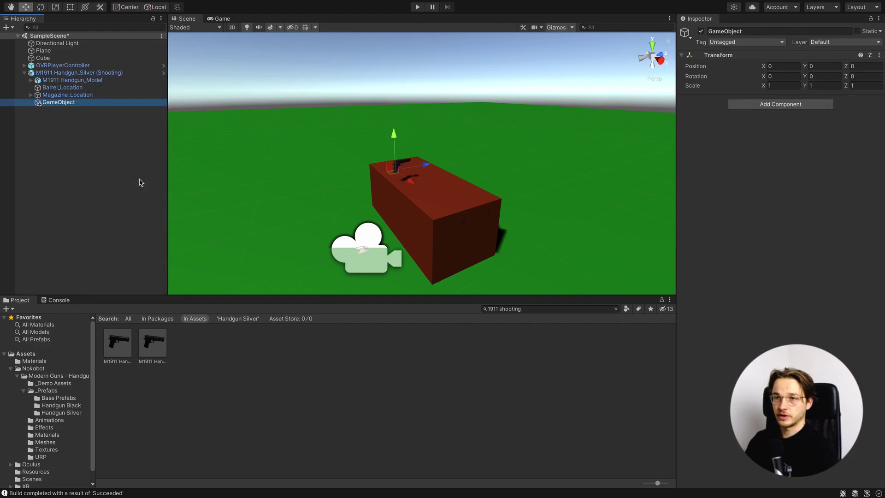
{"action": "type", "text": "G"}
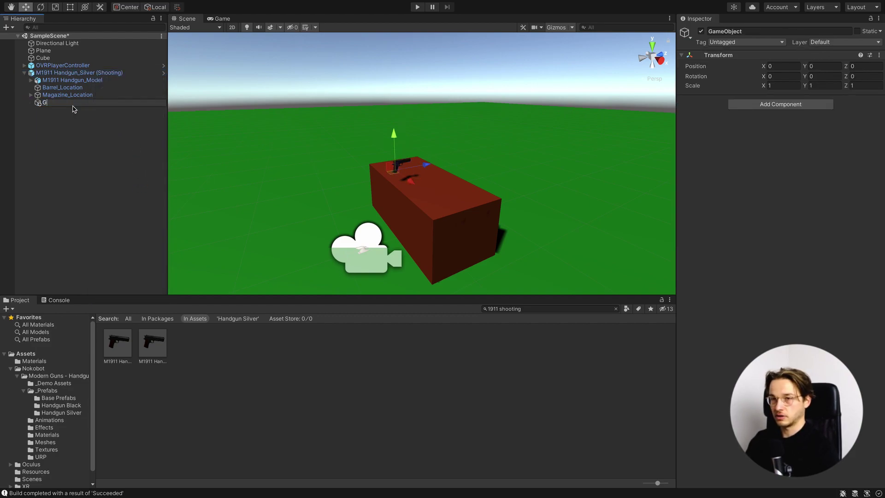
{"action": "type", "text": "unCollider"}
{"action": "key", "text": "Return"}
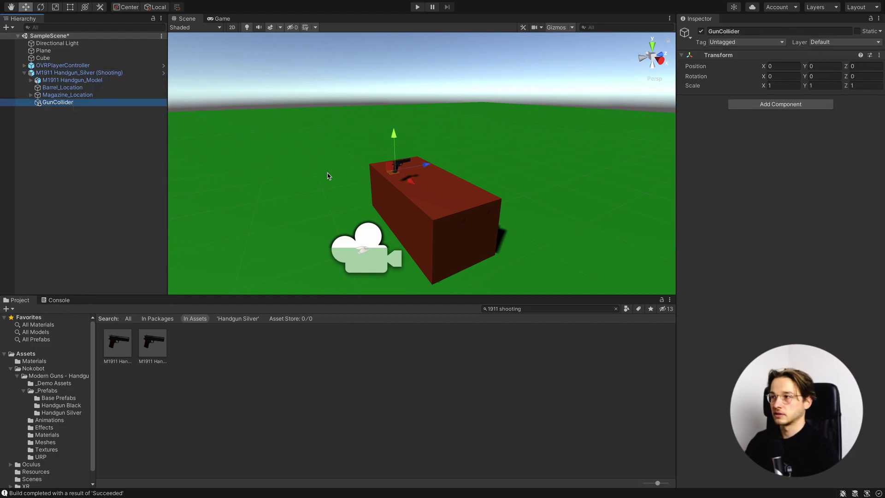
- Add a cube under GunCollider and scale it down to about 0.055 by 0.036 by 0.216
{"action": "right_click", "coordinate": [103, 107]}
{"action": "mouse_move", "coordinate": [155, 226]}
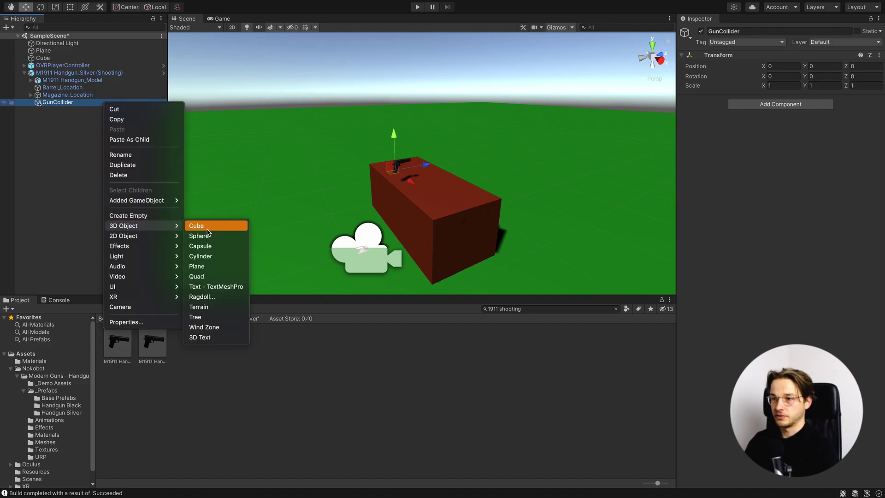
{"action": "key", "text": "Return"}
{"action": "key", "text": "r"}
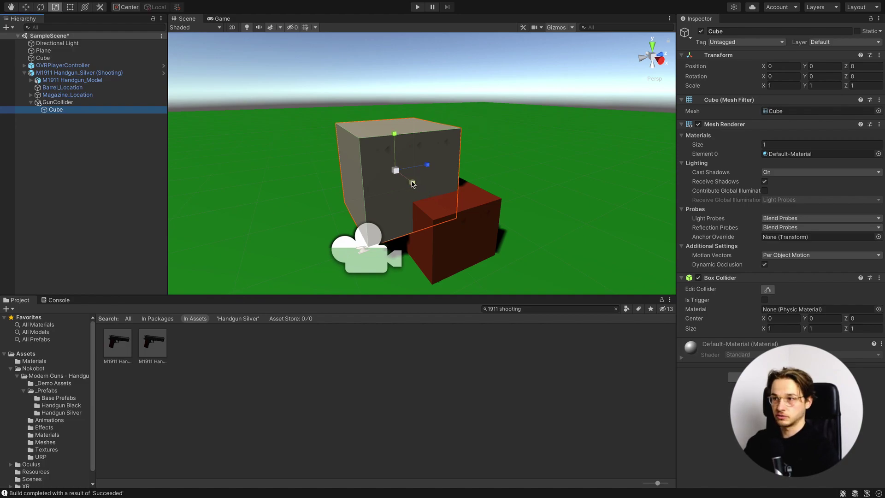
{"action": "left_click_drag", "start_coordinate": [413, 183], "coordinate": [399, 175]}
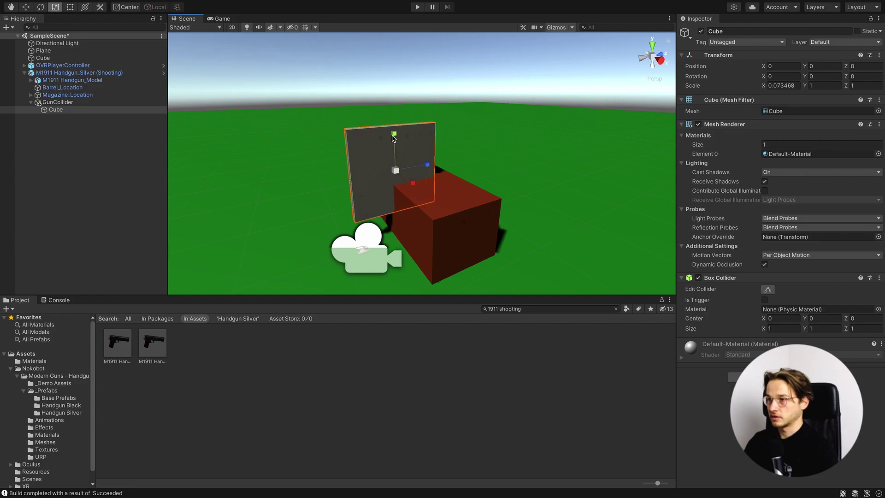
{"action": "left_click_drag", "start_coordinate": [394, 134], "coordinate": [412, 179]}
{"action": "left_click_drag", "start_coordinate": [428, 169], "coordinate": [401, 131]}
- Fit the cube over the gun's slide at Y 0.082, Z 0.103 and narrow its X scale to about 0.029
{"action": "key", "text": "w"}
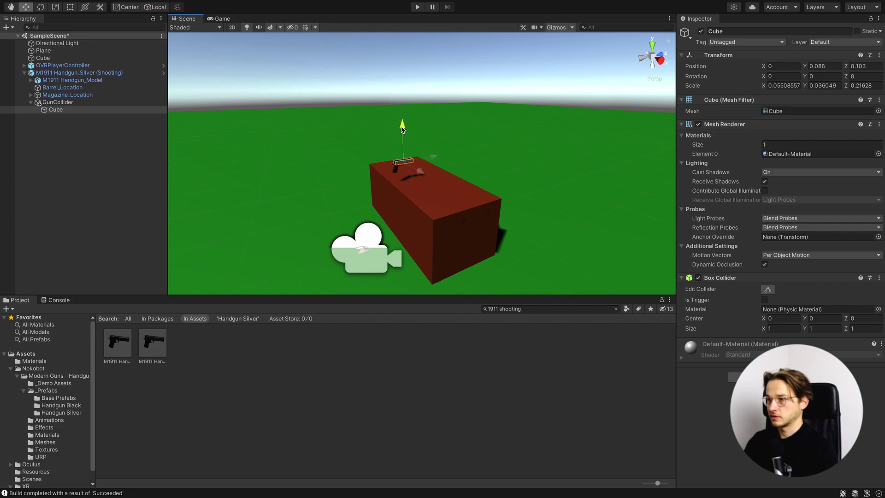
{"action": "key", "text": "r"}
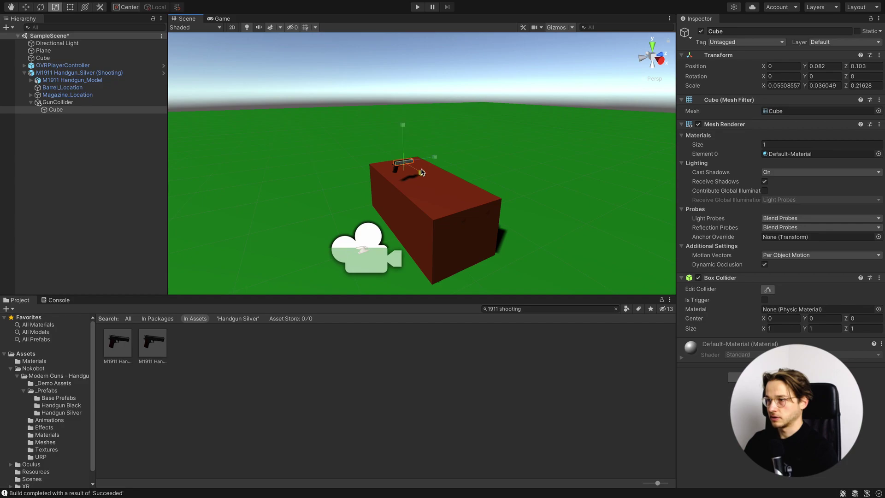
{"action": "left_click_drag", "start_coordinate": [422, 171], "coordinate": [511, 194]}
{"action": "left_click_drag", "start_coordinate": [454, 174], "coordinate": [381, 169]}
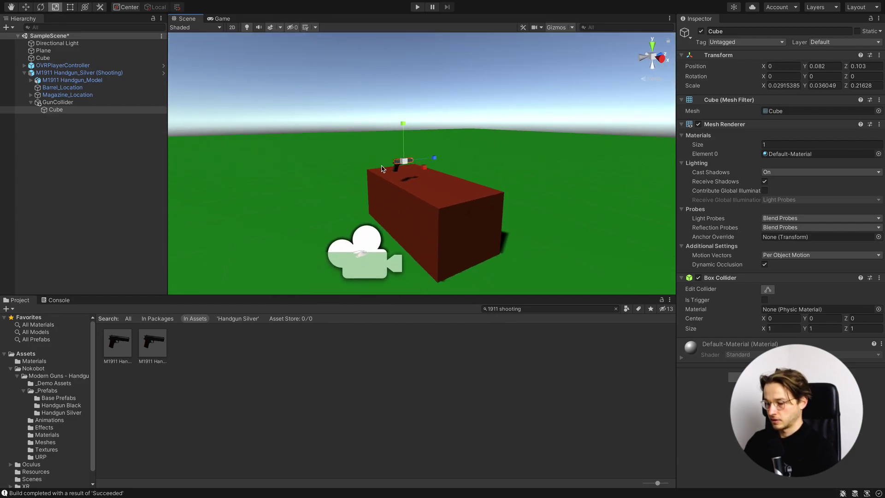
- Duplicate the slide cube and rotate the copy about -69 degrees around X to match the grip's angle
{"action": "key", "text": "ctrl+d"}
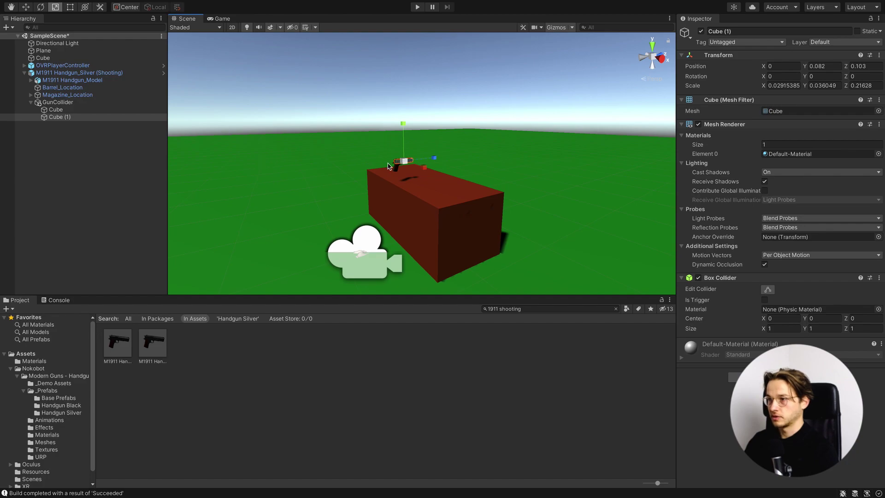
{"action": "key", "text": "e"}
{"action": "left_click_drag", "start_coordinate": [382, 134], "coordinate": [324, 184]}
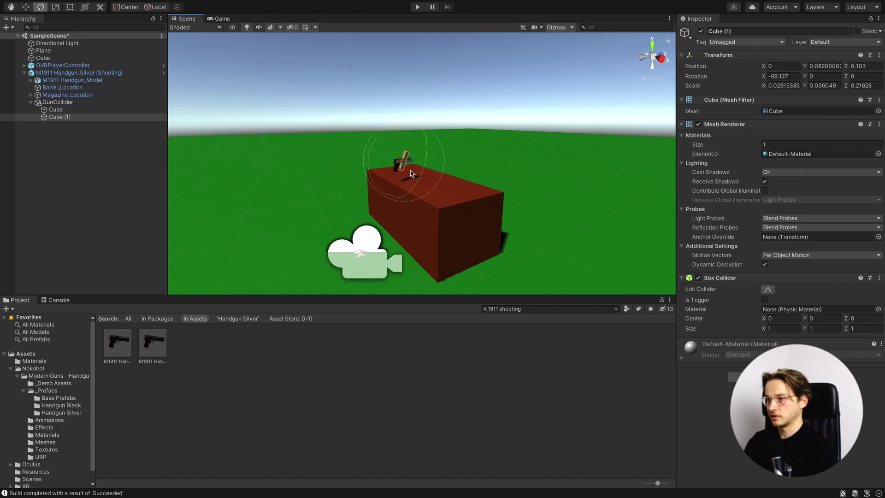
- Shorten Cube (1) to a Z scale of about 0.14 and move it over the grip at Y 0.04, Z 0.015
{"action": "key", "text": "r"}
{"action": "mouse_move", "coordinate": [415, 130]}
{"action": "left_mouse_down"}
{"action": "mouse_move", "coordinate": [413, 141]}
{"action": "mouse_move", "coordinate": [412, 130]}
{"action": "mouse_move", "coordinate": [406, 134]}
{"action": "left_mouse_up"}
{"action": "key", "text": "w"}
{"action": "left_click_drag", "start_coordinate": [355, 157], "coordinate": [359, 156]}
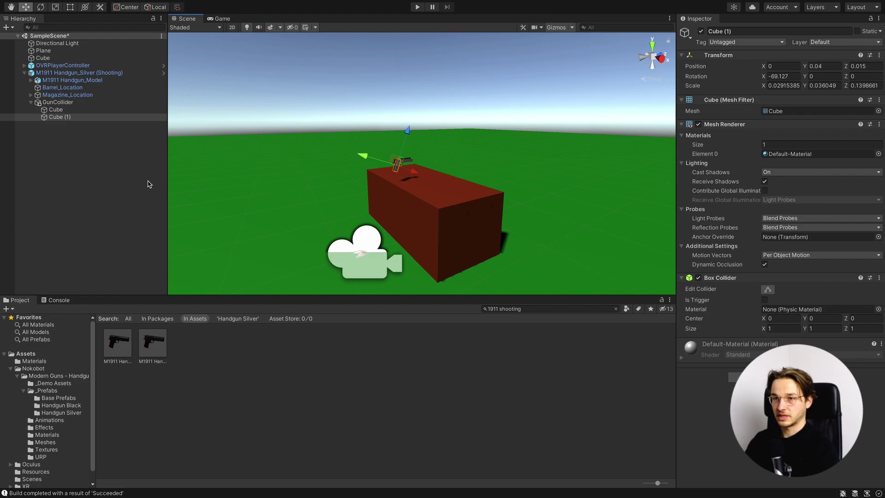
- Remove the Mesh Filter and Mesh Renderer components from both GunCollider cubes, leaving only their box colliders
{"action": "left_click", "coordinate": [133, 111], "text": "ctrl"}
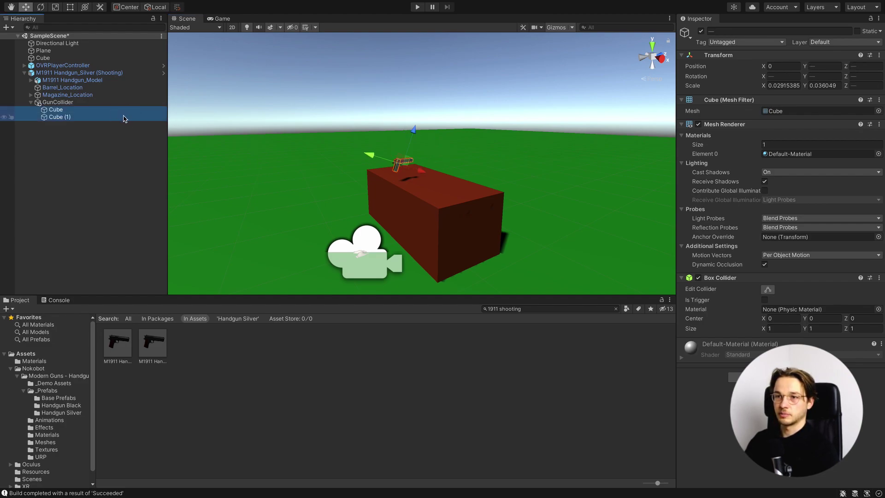
{"action": "left_click", "coordinate": [879, 100]}
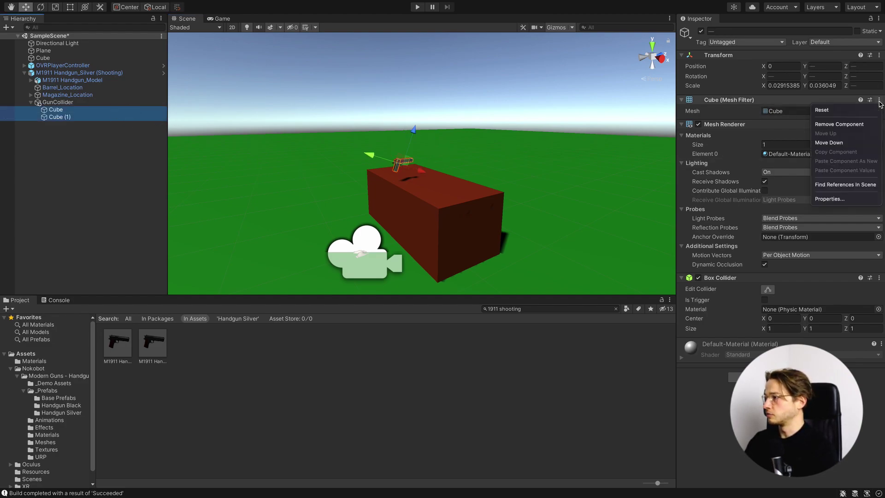
{"action": "left_click", "coordinate": [840, 124]}
{"action": "left_click", "coordinate": [880, 100]}
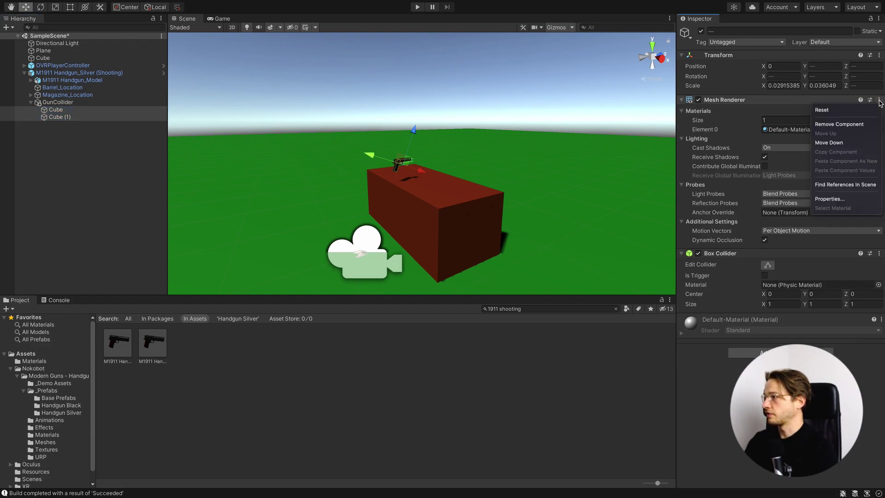
{"action": "left_click", "coordinate": [861, 123]}
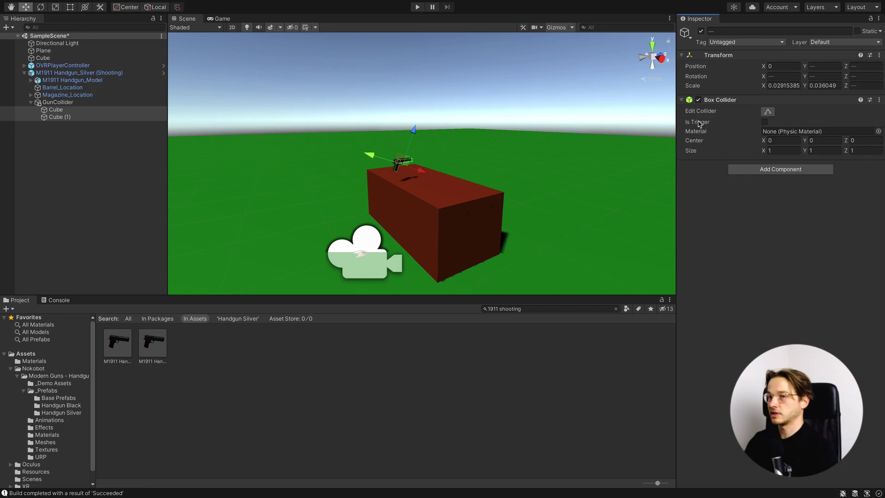
{"action": "left_click", "coordinate": [105, 123]}
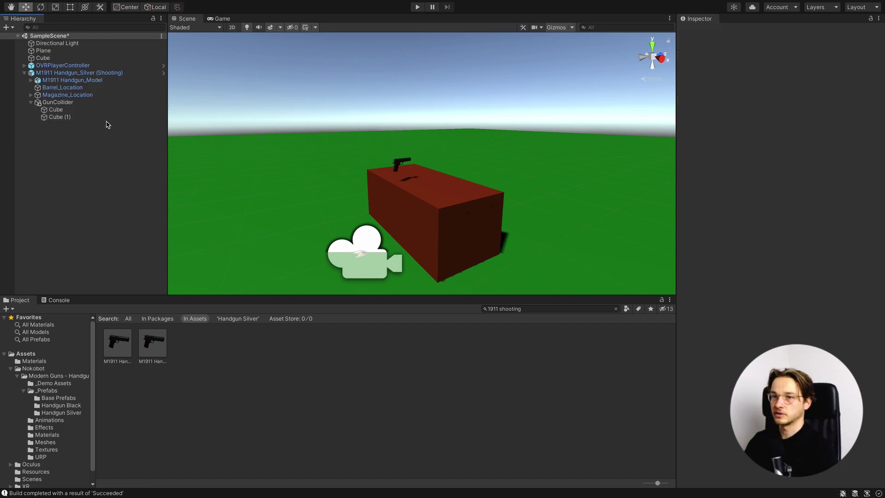
- Assign the box colliders of Cube and Cube (1) as grab points in the handgun's OVR Grabbable script
{"action": "left_click", "coordinate": [70, 73]}
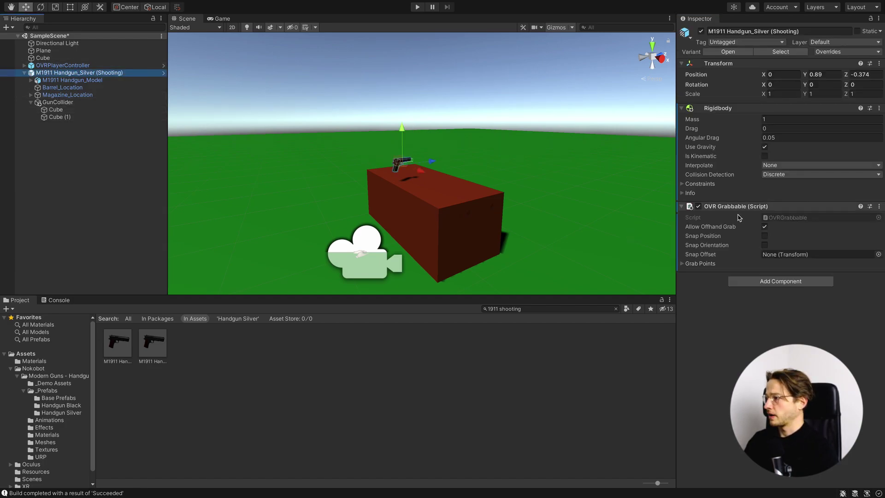
{"action": "left_click", "coordinate": [71, 110]}
{"action": "left_click", "coordinate": [64, 73]}
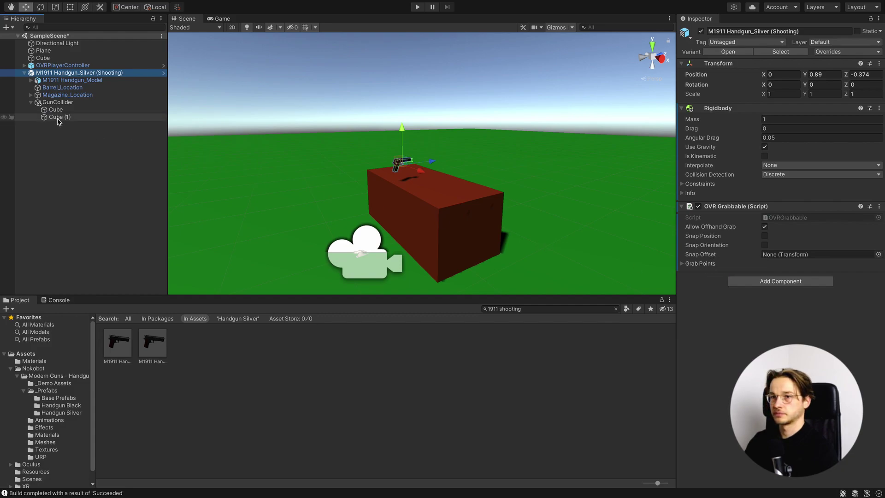
{"action": "left_click", "coordinate": [682, 264]}
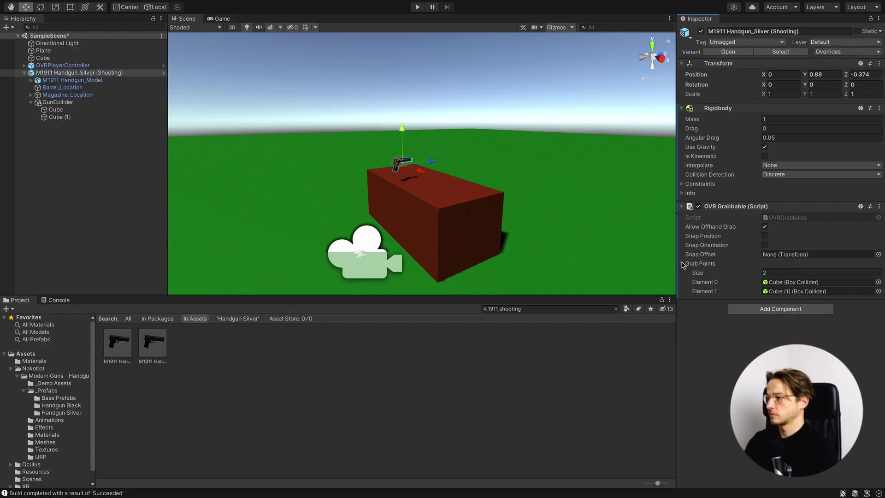
{"action": "left_click", "coordinate": [110, 174]}
{"action": "key", "text": "Left"}
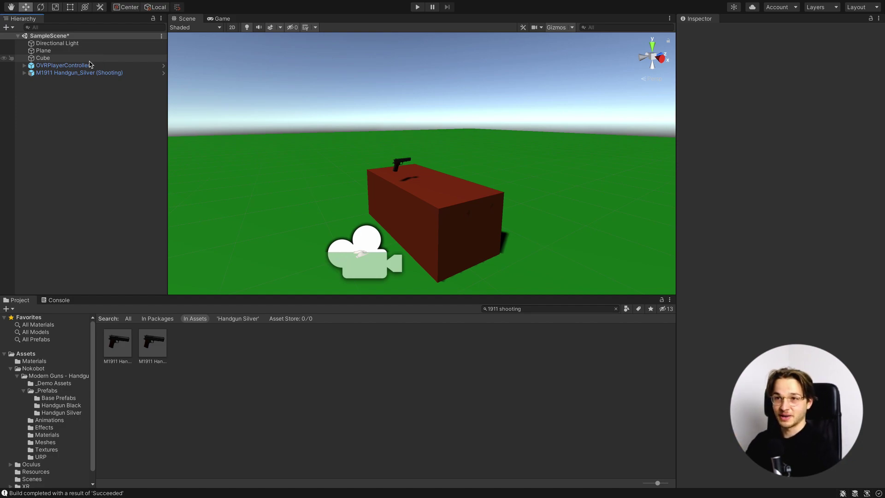
{"action": "left_click", "coordinate": [44, 74]}
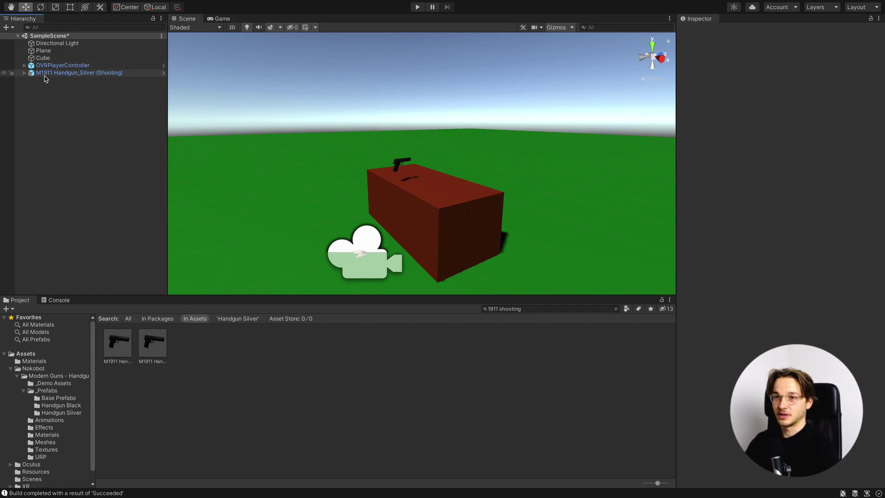
{"action": "left_click", "coordinate": [59, 106]}
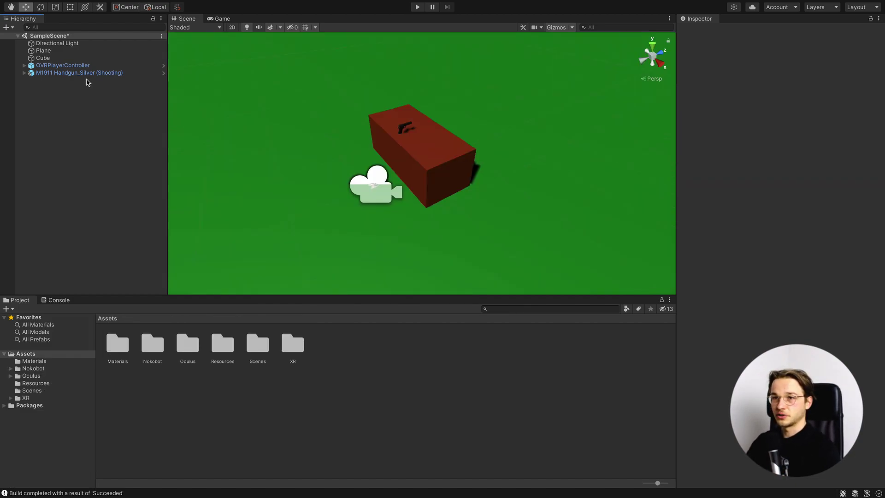
{"action": "left_click", "coordinate": [85, 73]}
{"action": "left_click", "coordinate": [105, 141]}
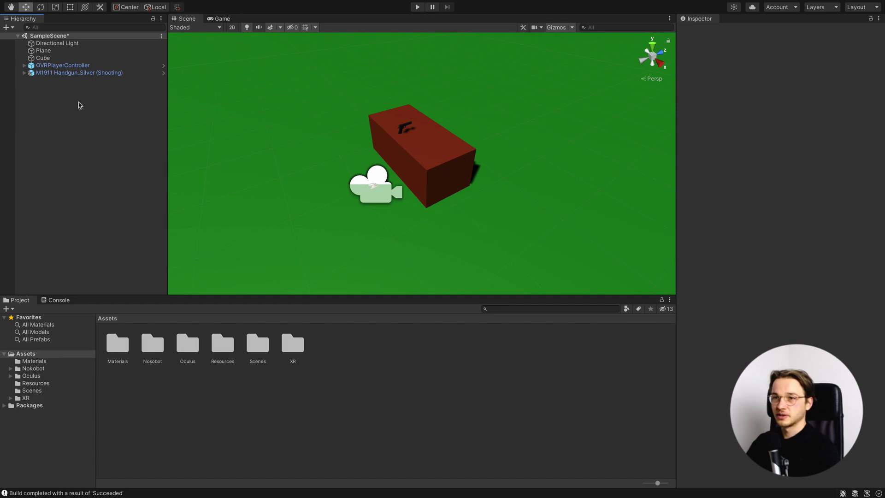
- Create an empty object at the scene's root level and name it GunOffset
{"action": "right_click", "coordinate": [79, 105]}
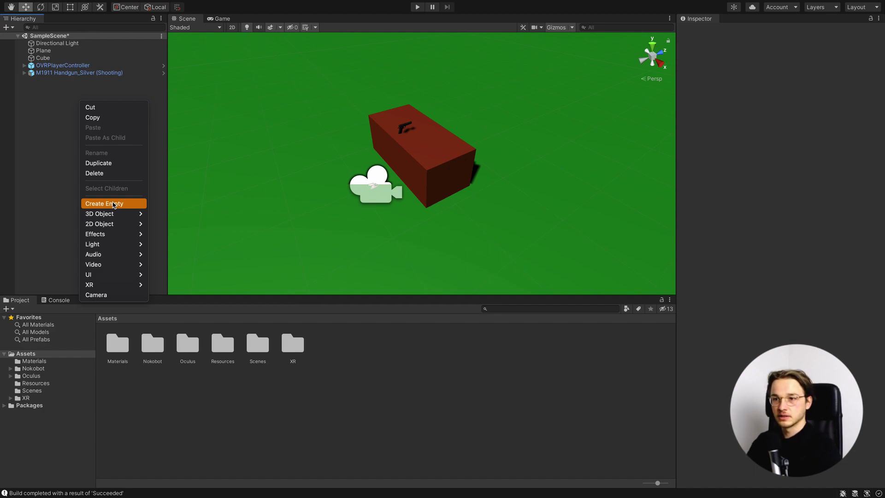
{"action": "left_click", "coordinate": [114, 204]}
{"action": "key", "text": "F2"}
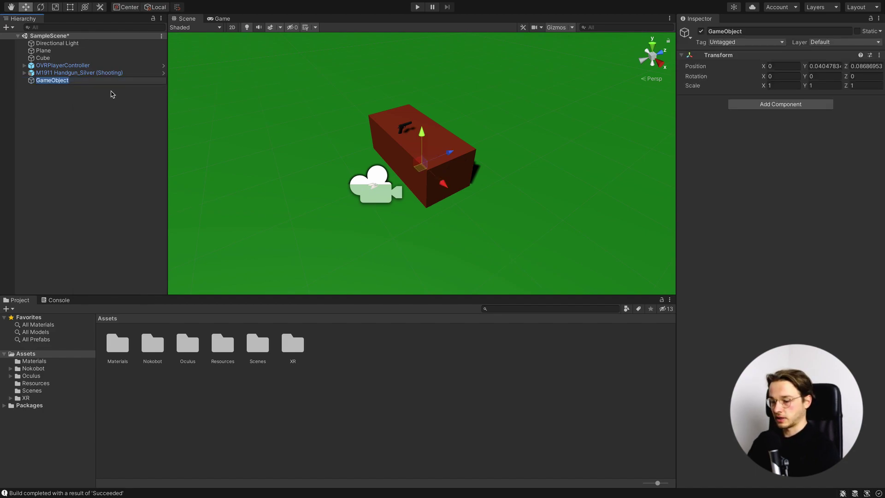
{"action": "type", "text": "GunOffset"}
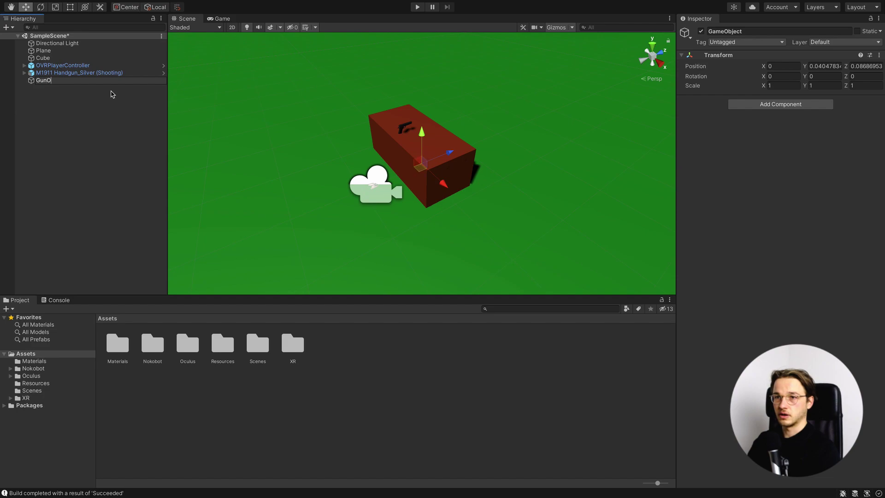
{"action": "key", "text": "Return"}
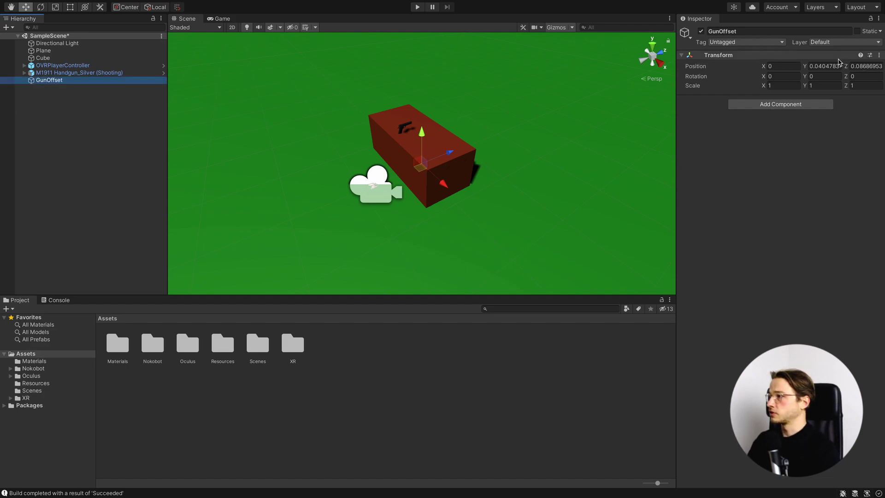
- Set the Y and Z position of GunOffset to 0
{"action": "left_click", "coordinate": [832, 57]}
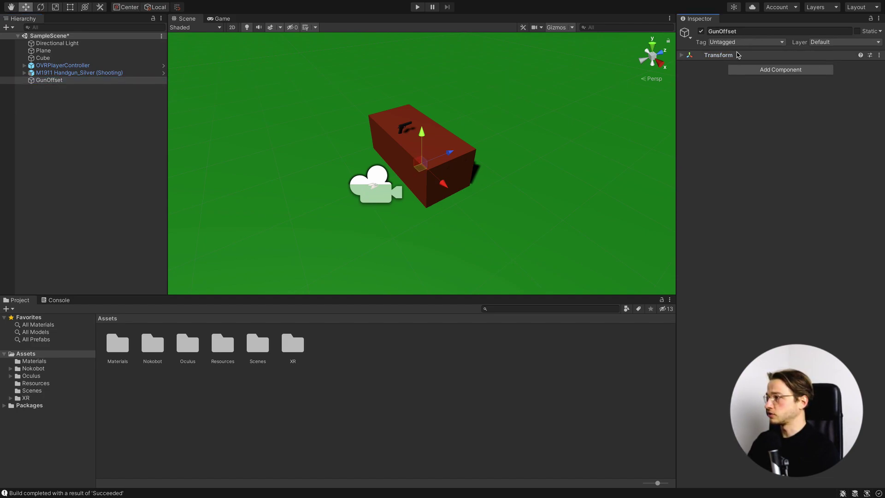
{"action": "left_click", "coordinate": [724, 55]}
{"action": "left_click", "coordinate": [812, 67]}
{"action": "type", "text": "0"}
{"action": "key", "text": "Tab"}
{"action": "type", "text": "0"}
- Set the Y and Z position of the M1911 handgun to 0 and frame it in the scene view
{"action": "left_click", "coordinate": [92, 73]}
{"action": "left_click", "coordinate": [838, 75]}
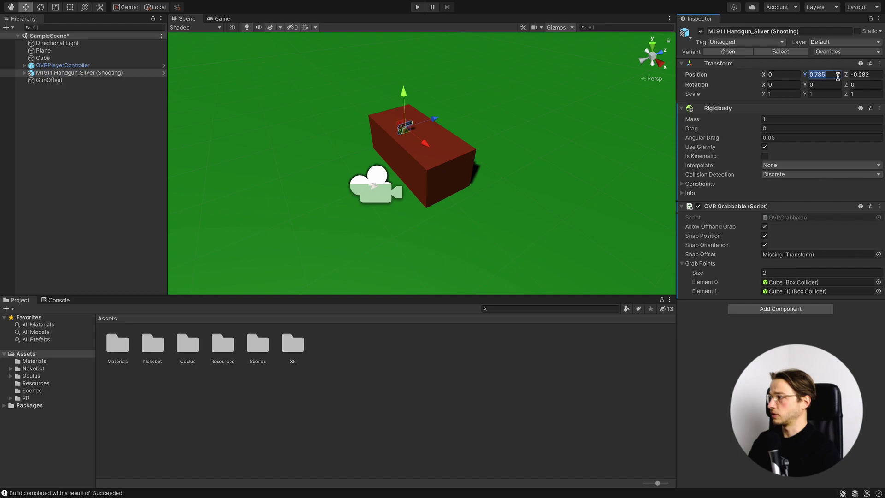
{"action": "type", "text": "0"}
{"action": "key", "text": "Tab"}
{"action": "type", "text": "0"}
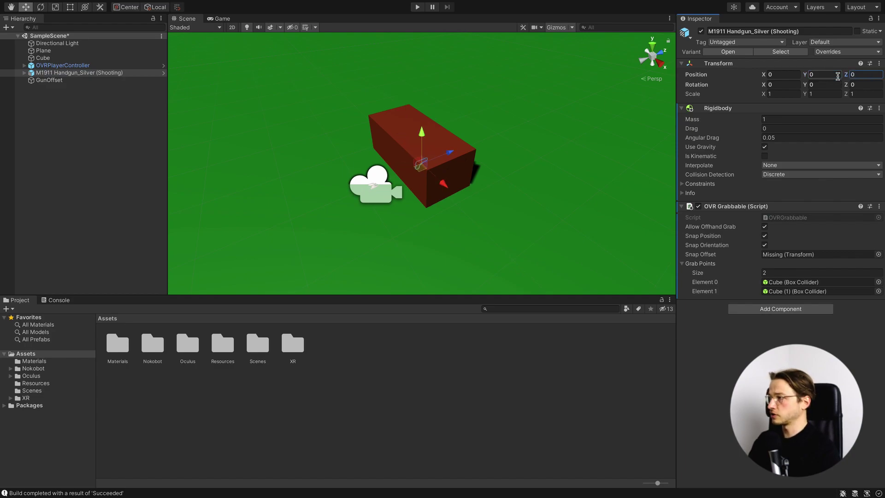
{"action": "double_click", "coordinate": [67, 73]}
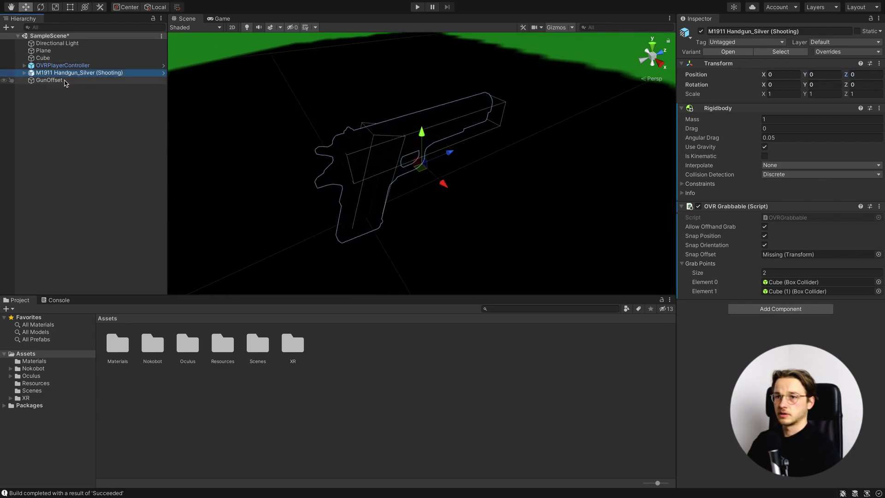
- Set GunOffset's position to X -0.075, Y 0.038, Z -0.08 and its Z rotation to 180
{"action": "left_click", "coordinate": [65, 82]}
{"action": "left_click", "coordinate": [794, 67]}
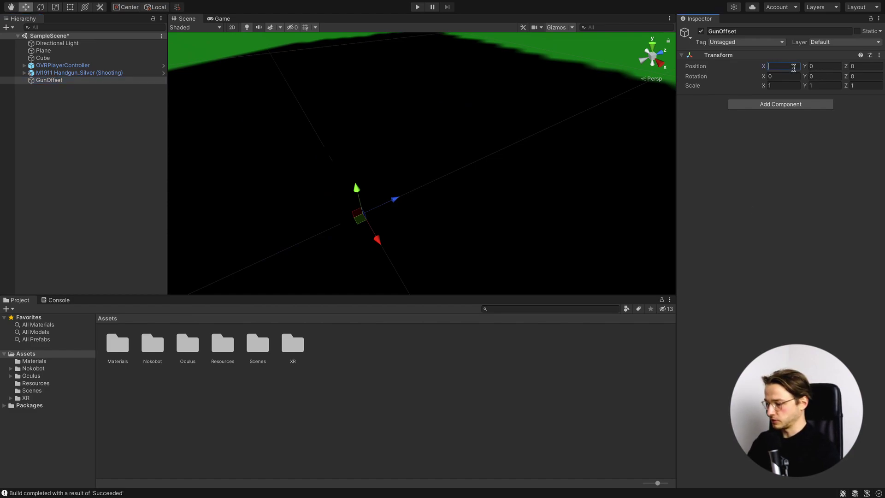
{"action": "type", "text": "-0.075"}
{"action": "key", "text": "Tab"}
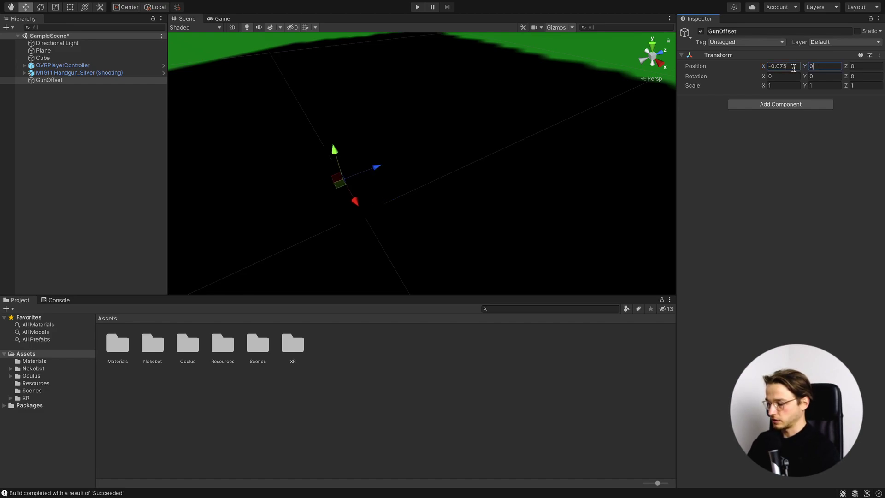
{"action": "type", "text": "0.038"}
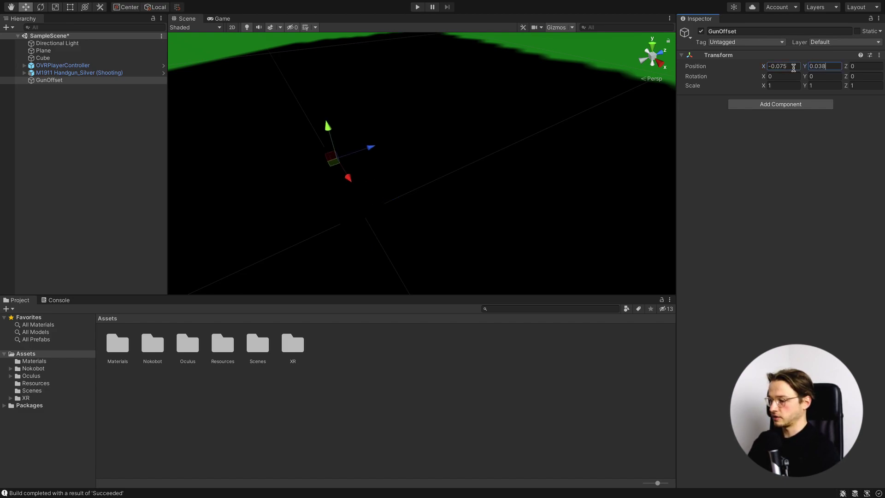
{"action": "key", "text": "Tab"}
{"action": "type", "text": "-0.08"}
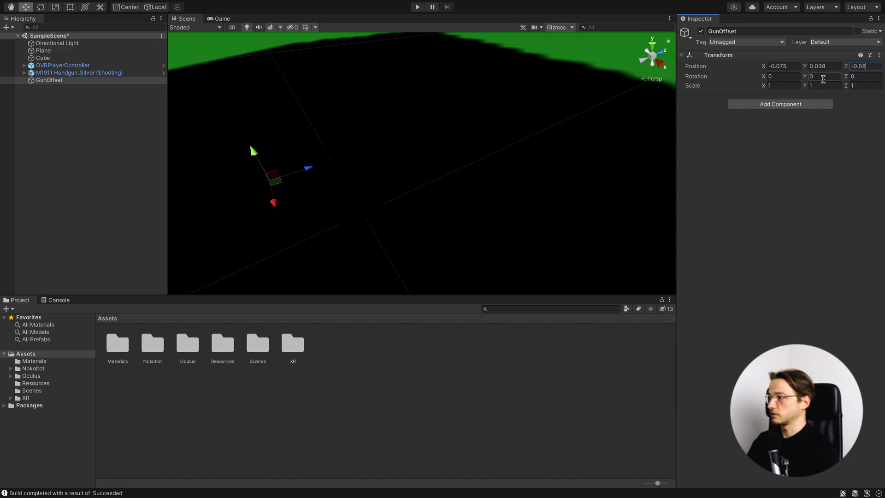
{"action": "left_click", "coordinate": [860, 78]}
{"action": "type", "text": "180"}
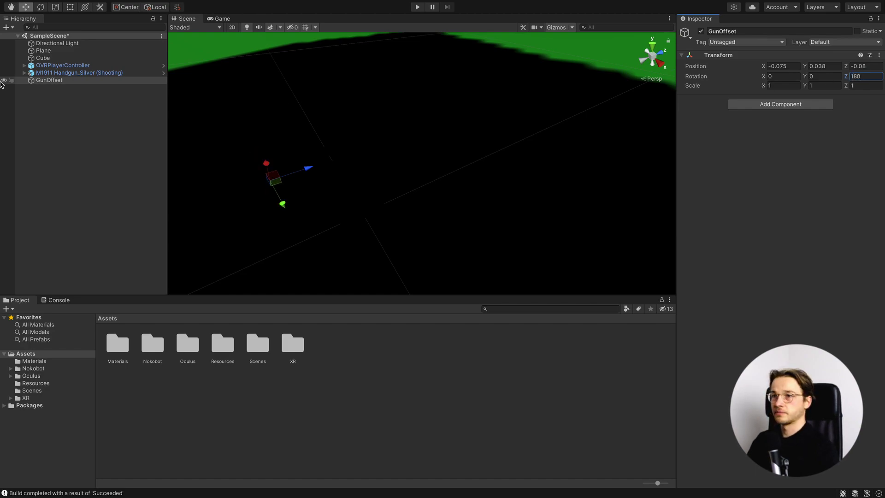
- Save GunOffset as a prefab in the Assets folder and remove it from the scene
{"action": "left_click", "coordinate": [88, 127]}
{"action": "left_click", "coordinate": [66, 81]}
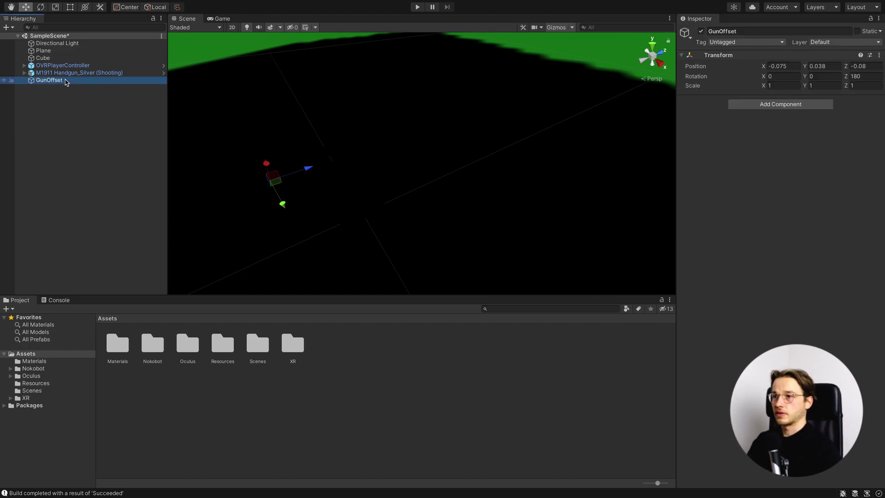
{"action": "left_click_drag", "start_coordinate": [66, 81], "coordinate": [212, 427]}
- Assign the GunOffset prefab as the Snap Offset in the handgun's OVR Grabbable script
{"action": "left_click", "coordinate": [44, 75]}
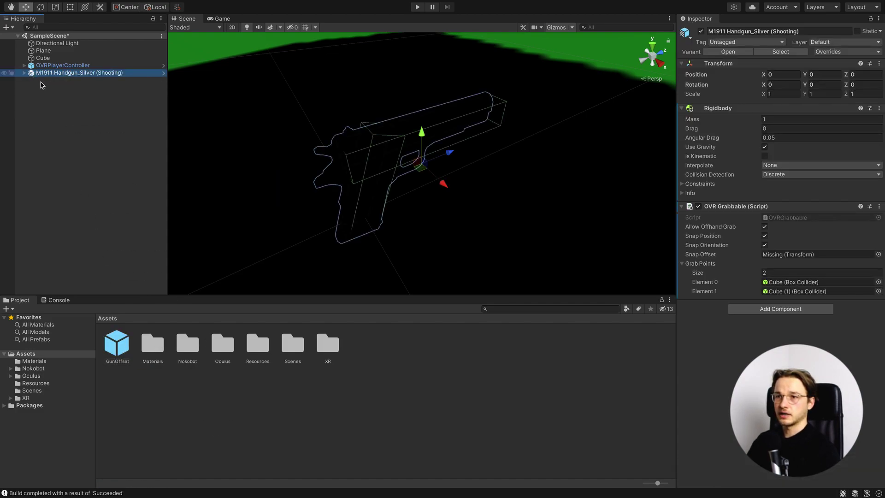
{"action": "left_click", "coordinate": [123, 346]}
{"action": "left_click_drag", "start_coordinate": [125, 349], "coordinate": [770, 251]}
{"action": "left_click", "coordinate": [765, 244]}
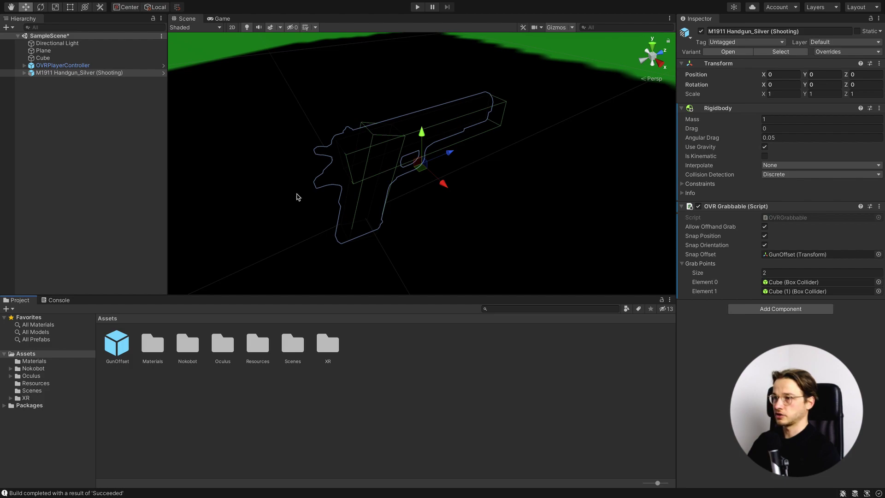
- Raise the handgun along its Y axis toward the top of the red cube
{"action": "left_click", "coordinate": [77, 73]}
{"action": "left_click_drag", "start_coordinate": [421, 134], "coordinate": [420, 84]}
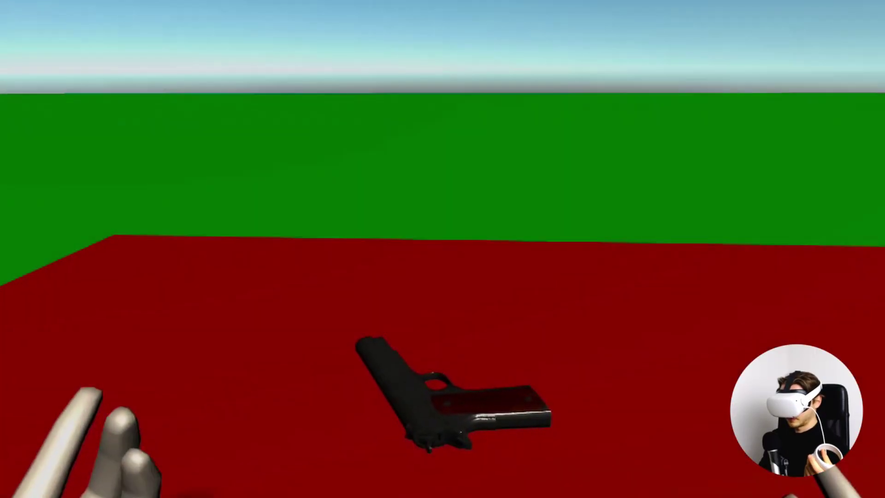